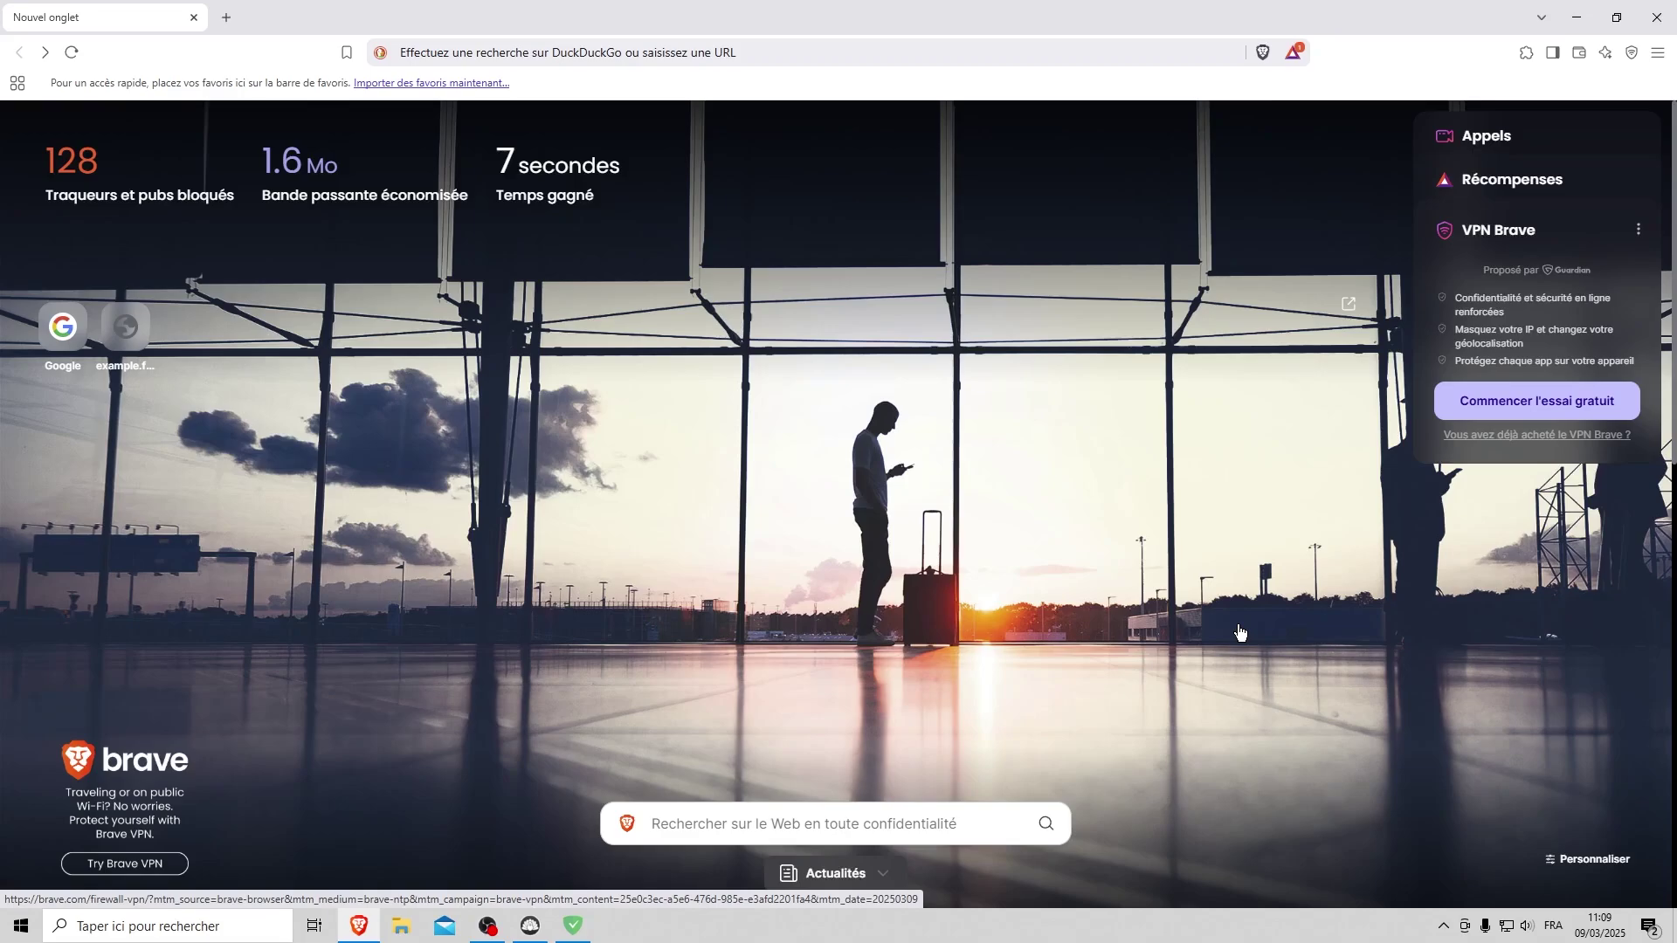
Search DuckDuckGo for 'adguard' and open the adguard.com/fr/welcome.html page from the first result.
left_click(593, 61)
type("a")
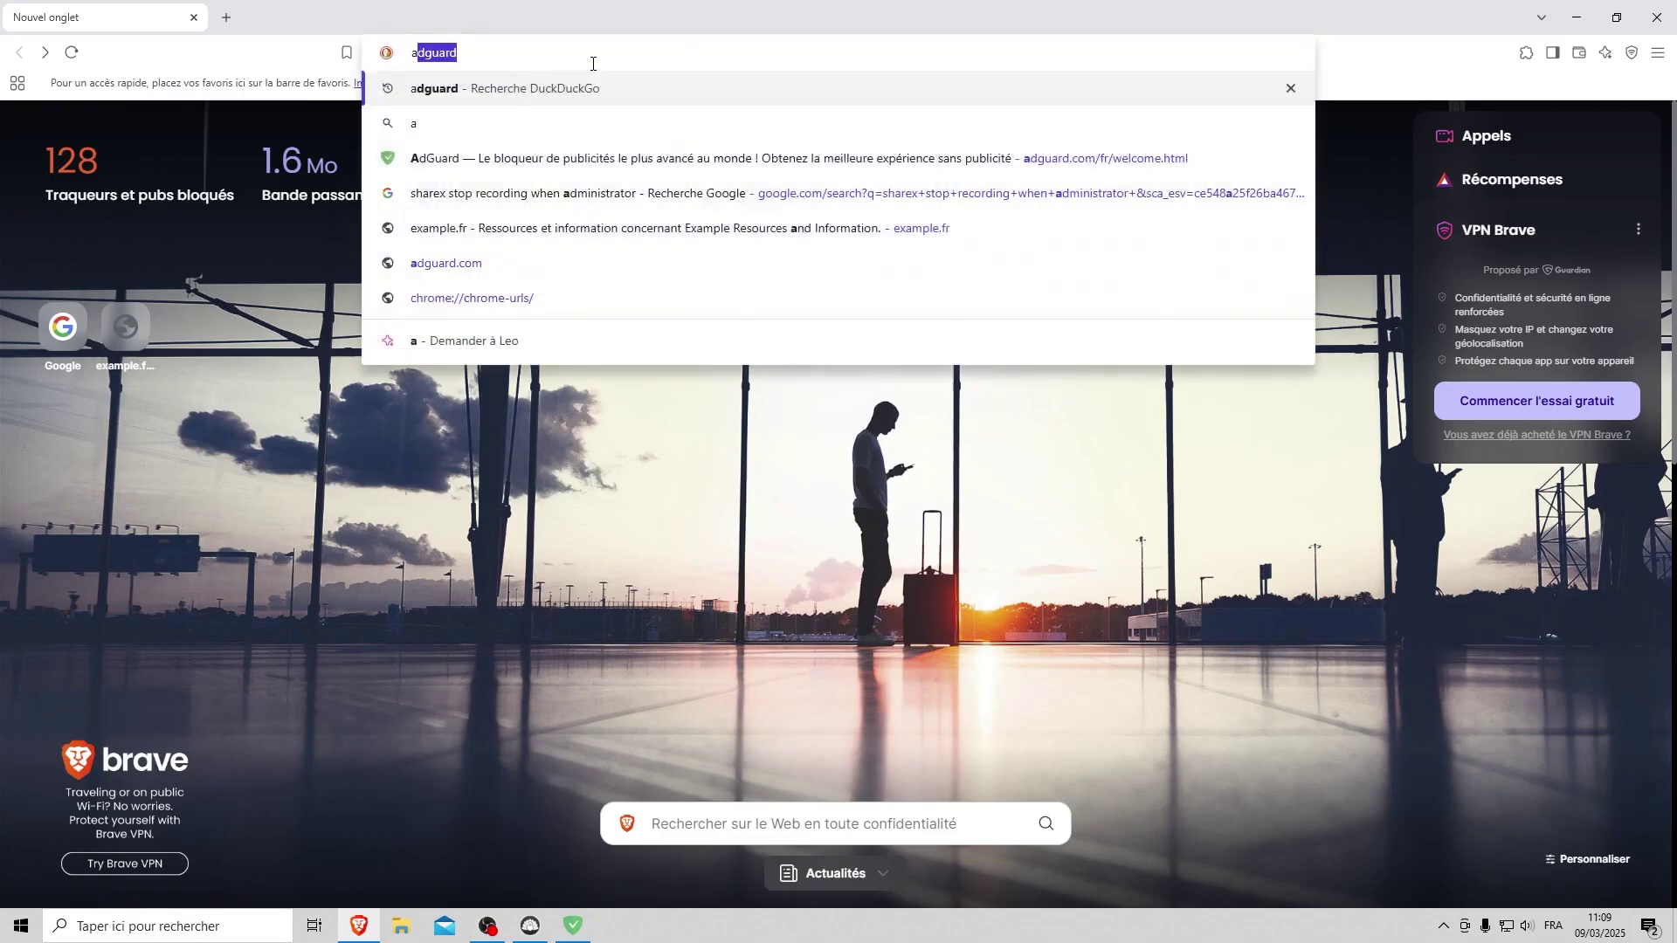
type("d")
key("Return")
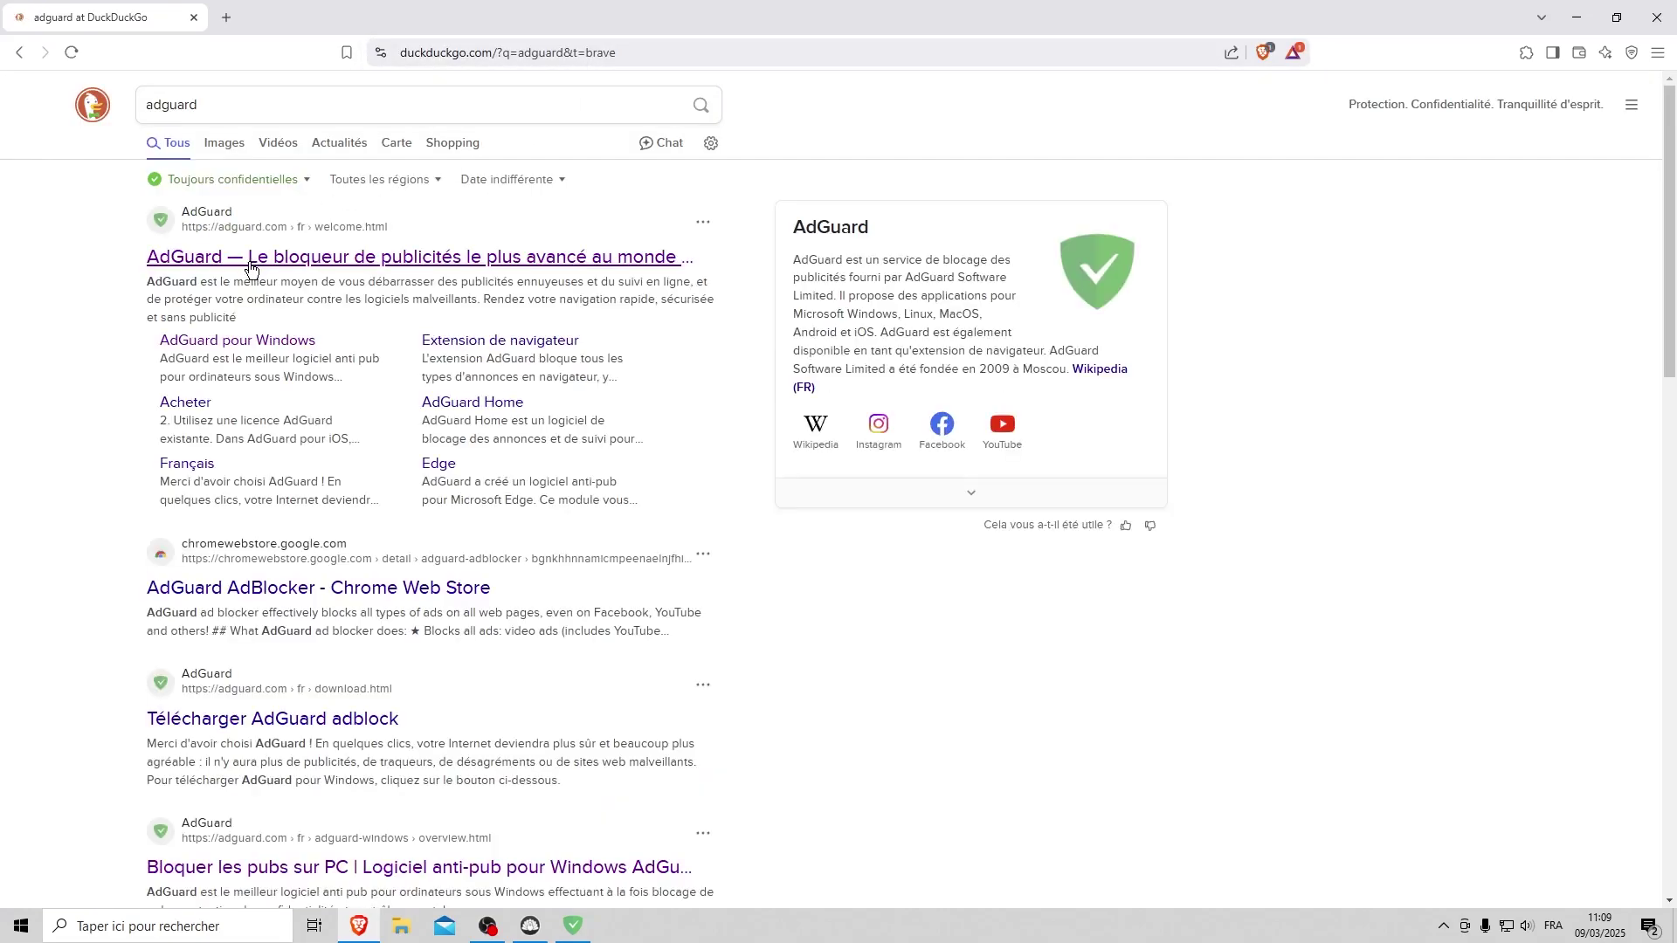
left_click(248, 260)
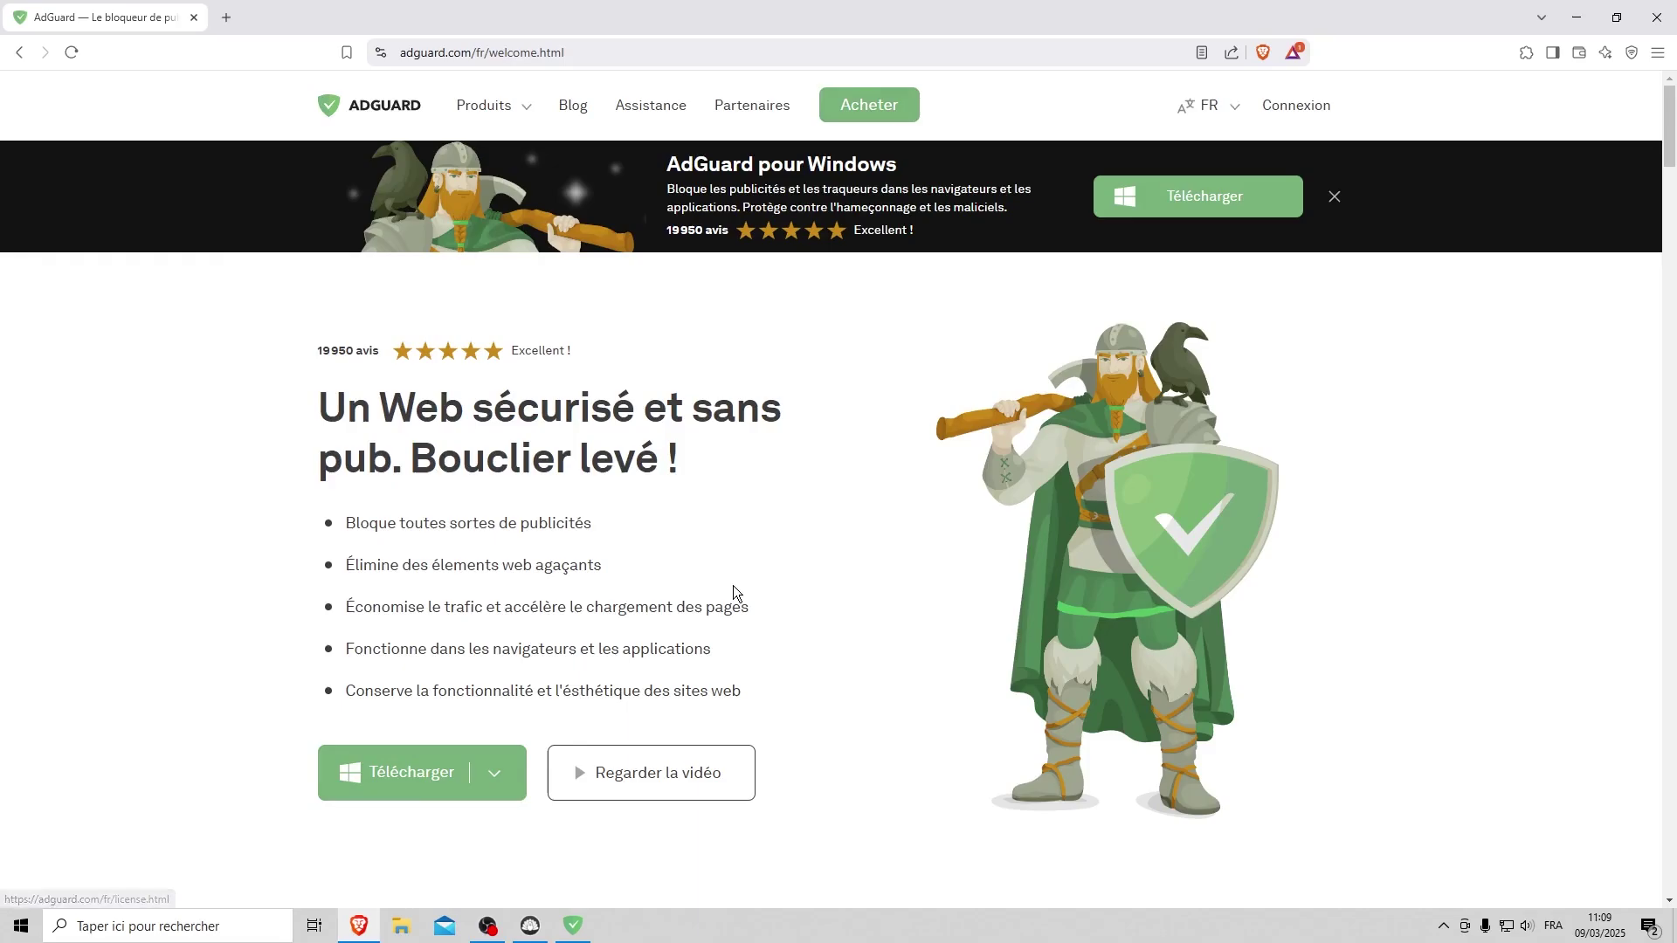
In AdGuard's Paramètres, go to Protection DNS and confirm AdGuard DNS Protection familiale is the selected server.
left_click(573, 926)
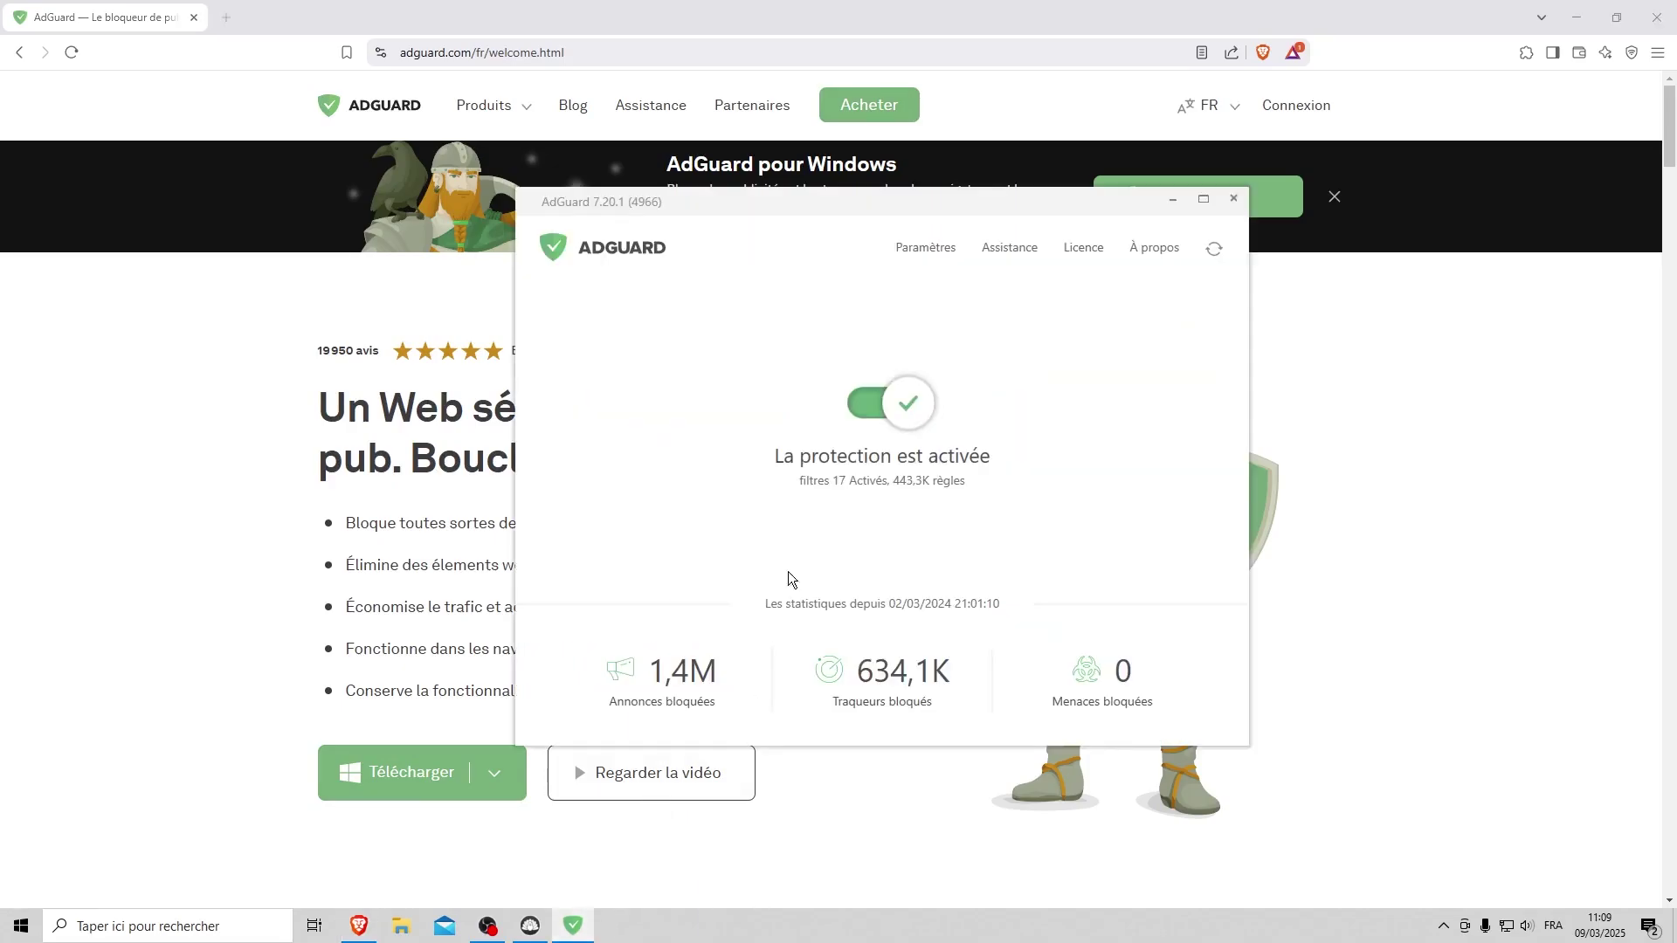
left_click(915, 250)
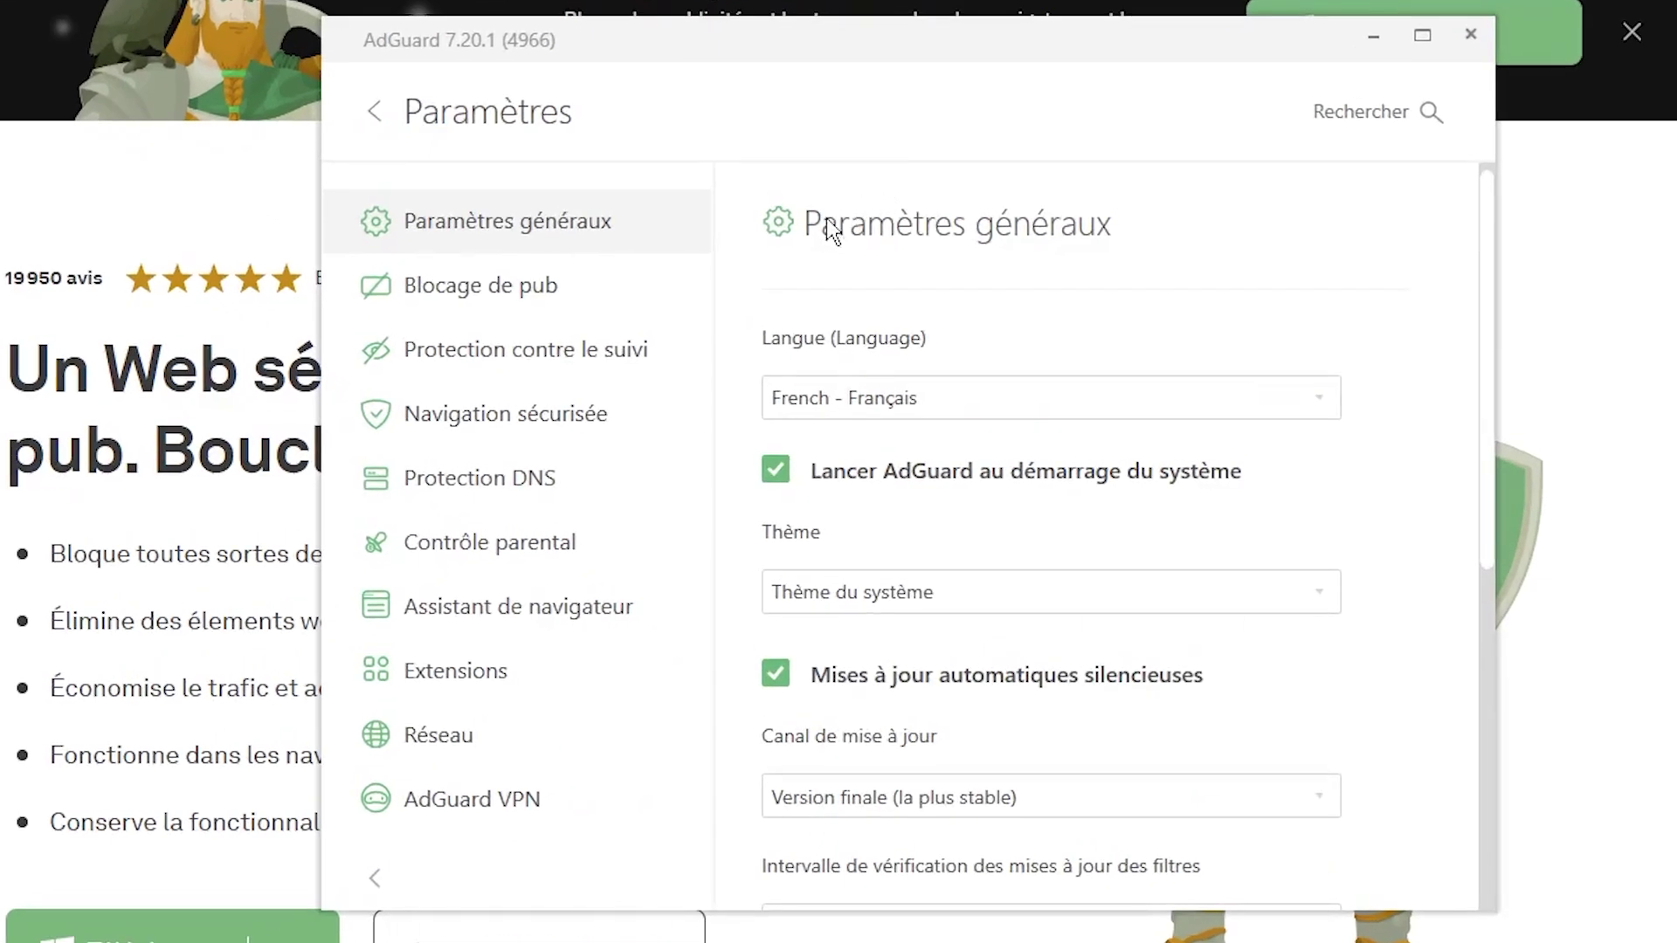
left_click(436, 297)
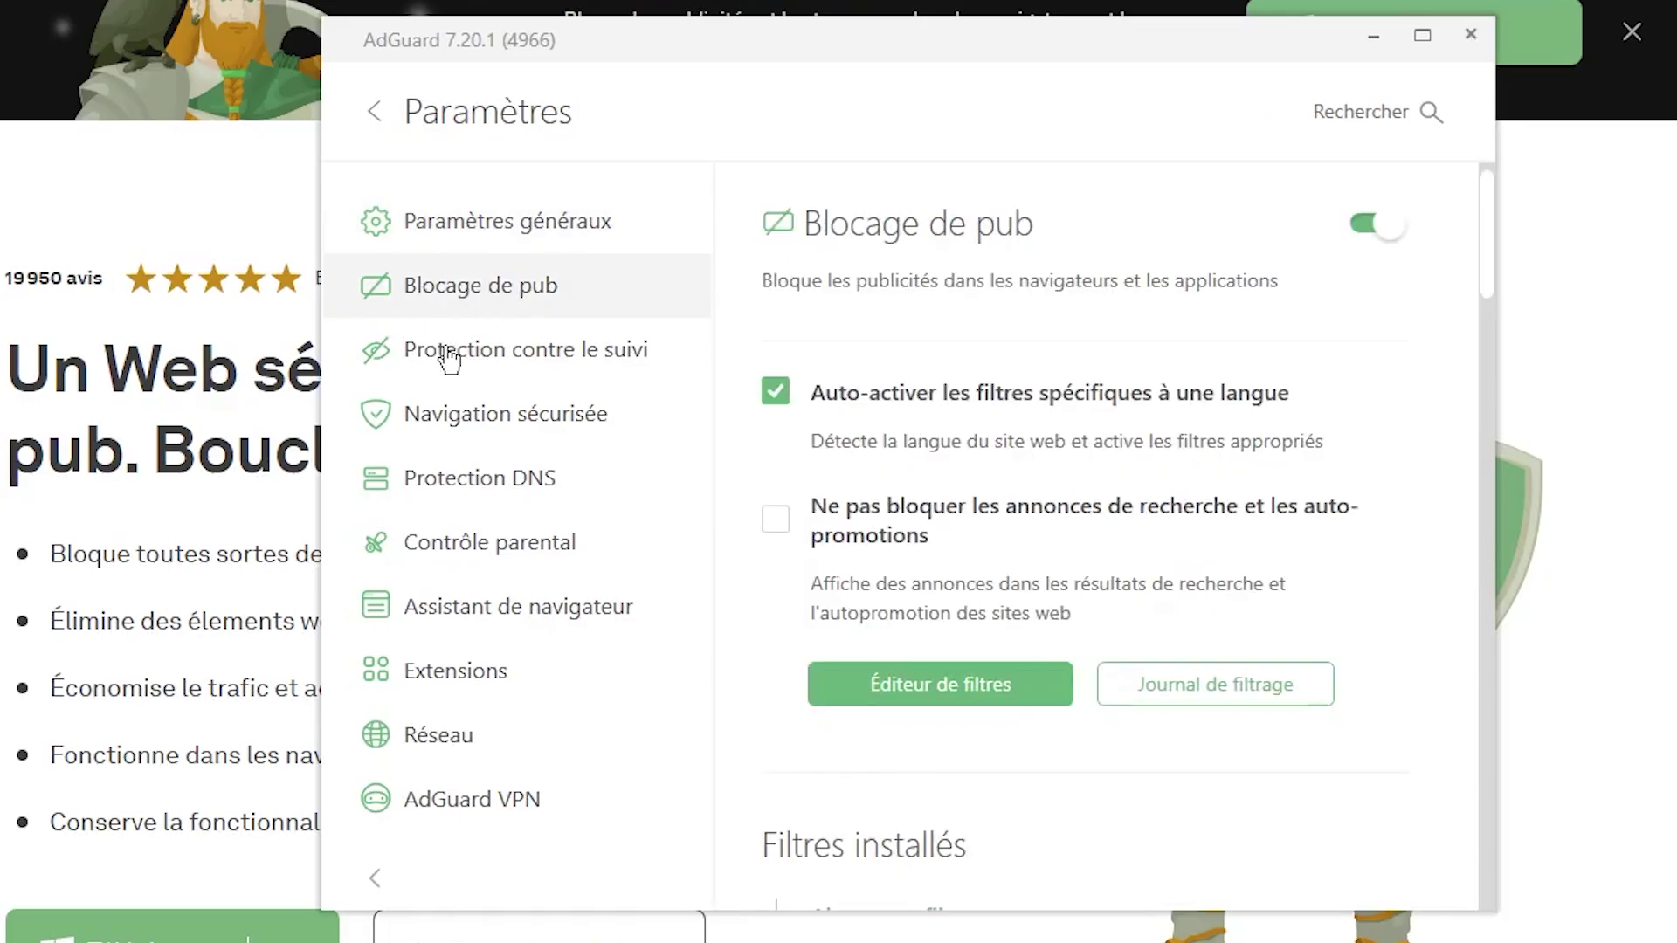
left_click(433, 358)
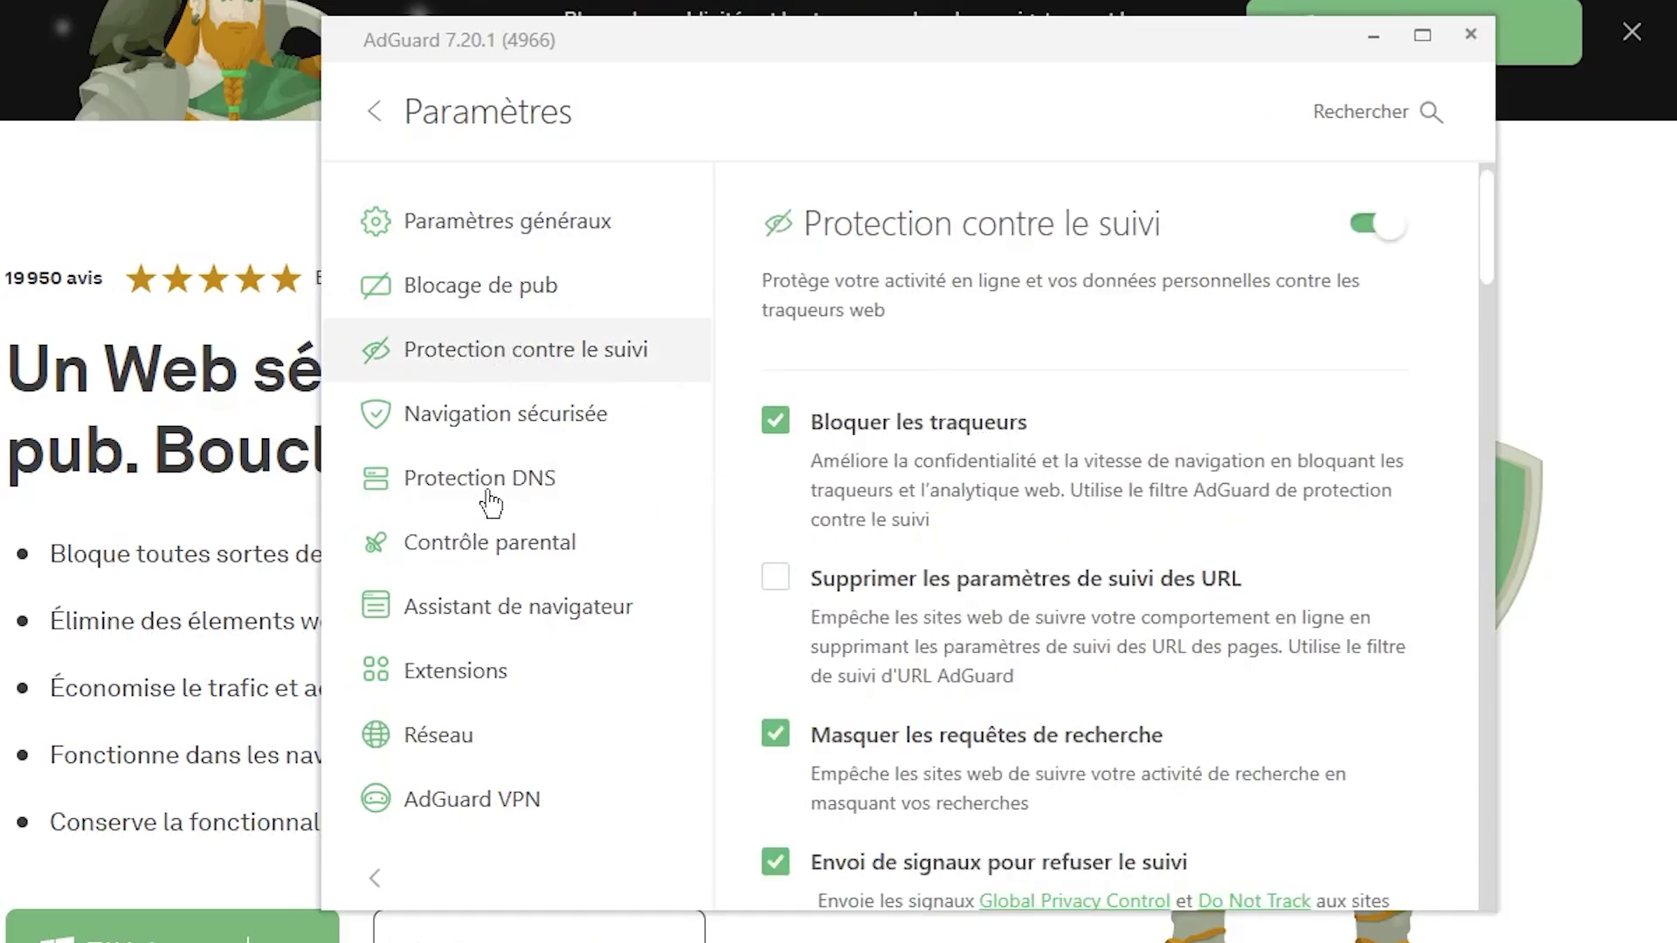
left_click(496, 492)
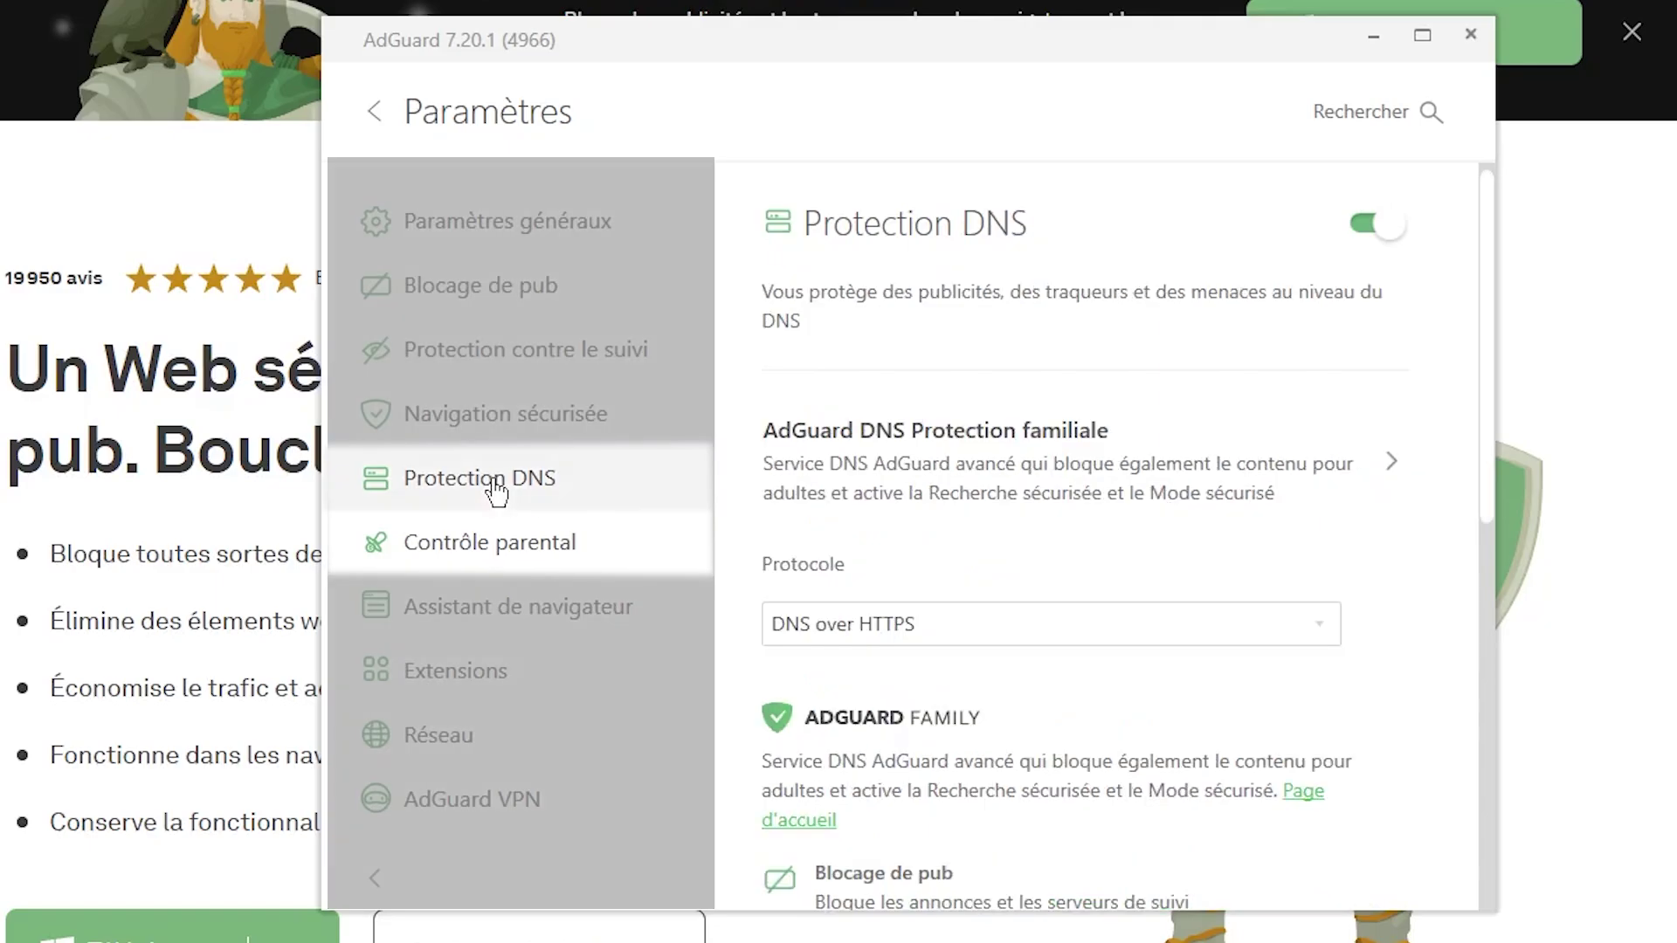
left_click(897, 470)
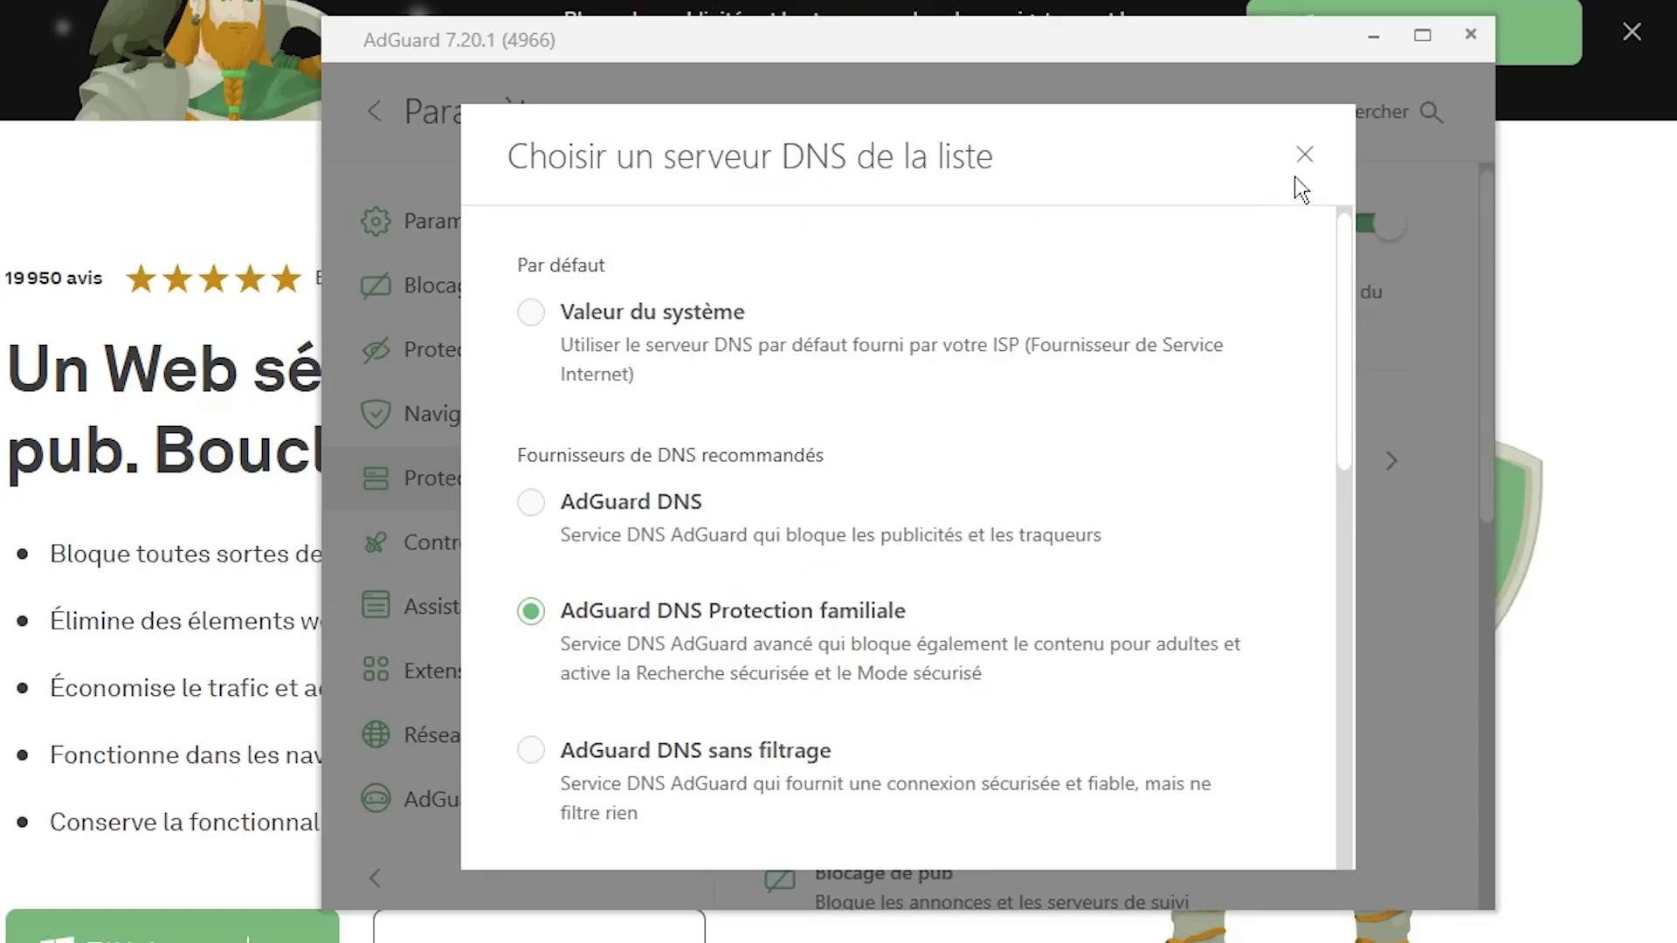
left_click(1304, 155)
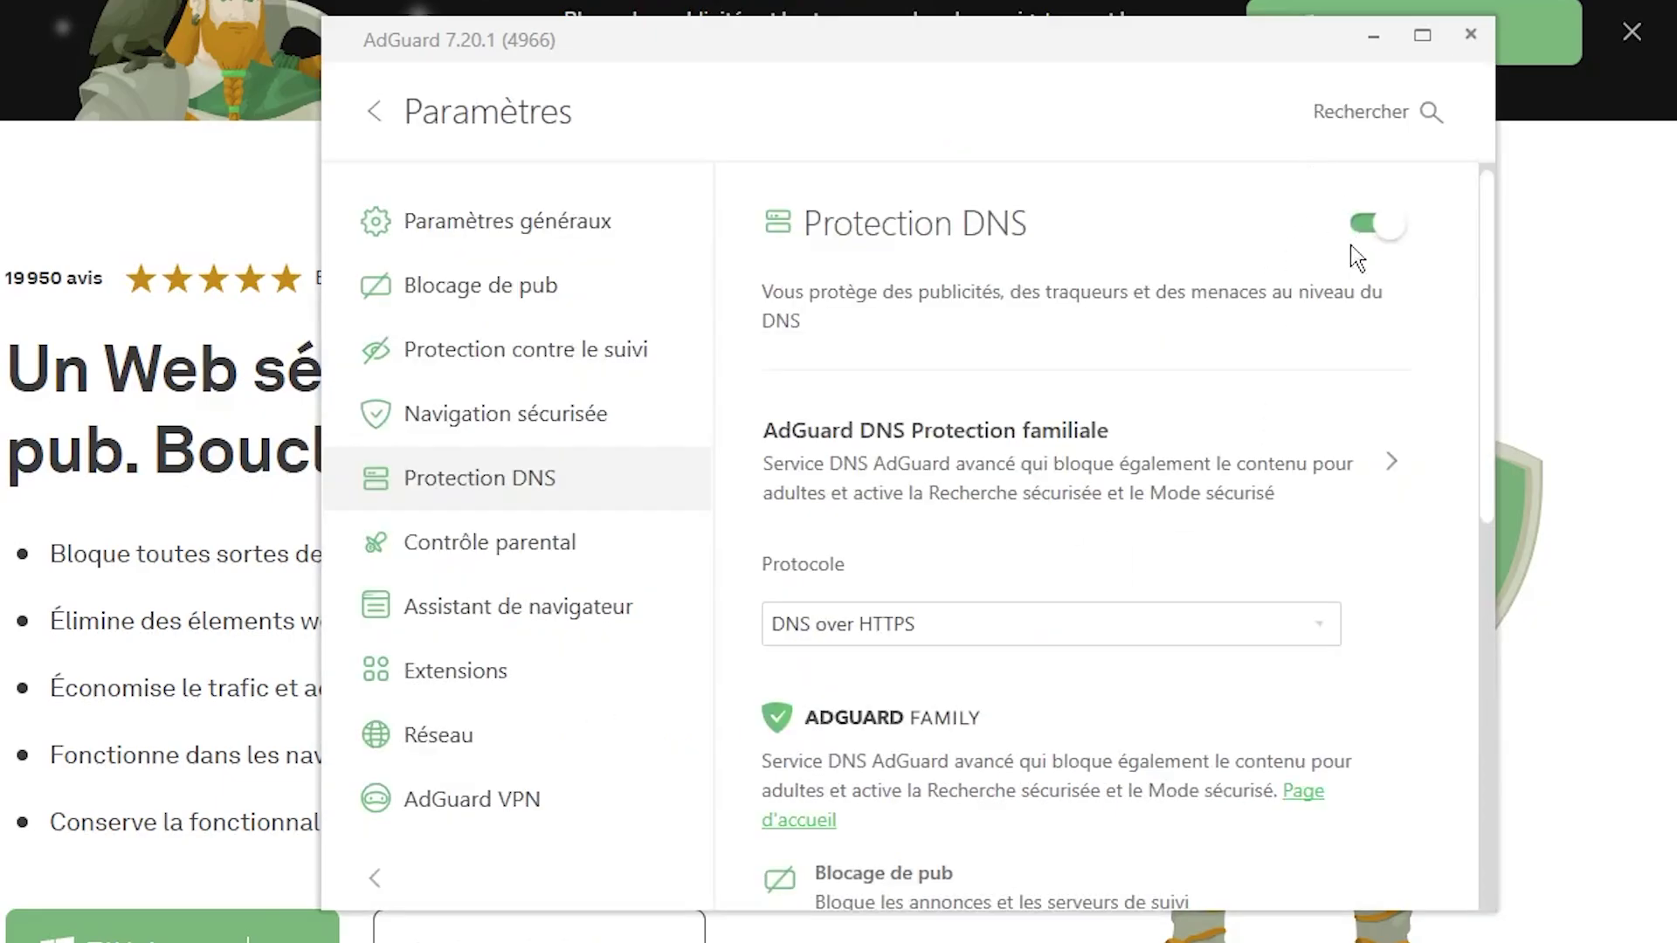
Review Contrôle parental and the Gérer le mot de passe form, then return to AdGuard's main screen.
left_click(553, 545)
scroll(1023, 787, "down", 4)
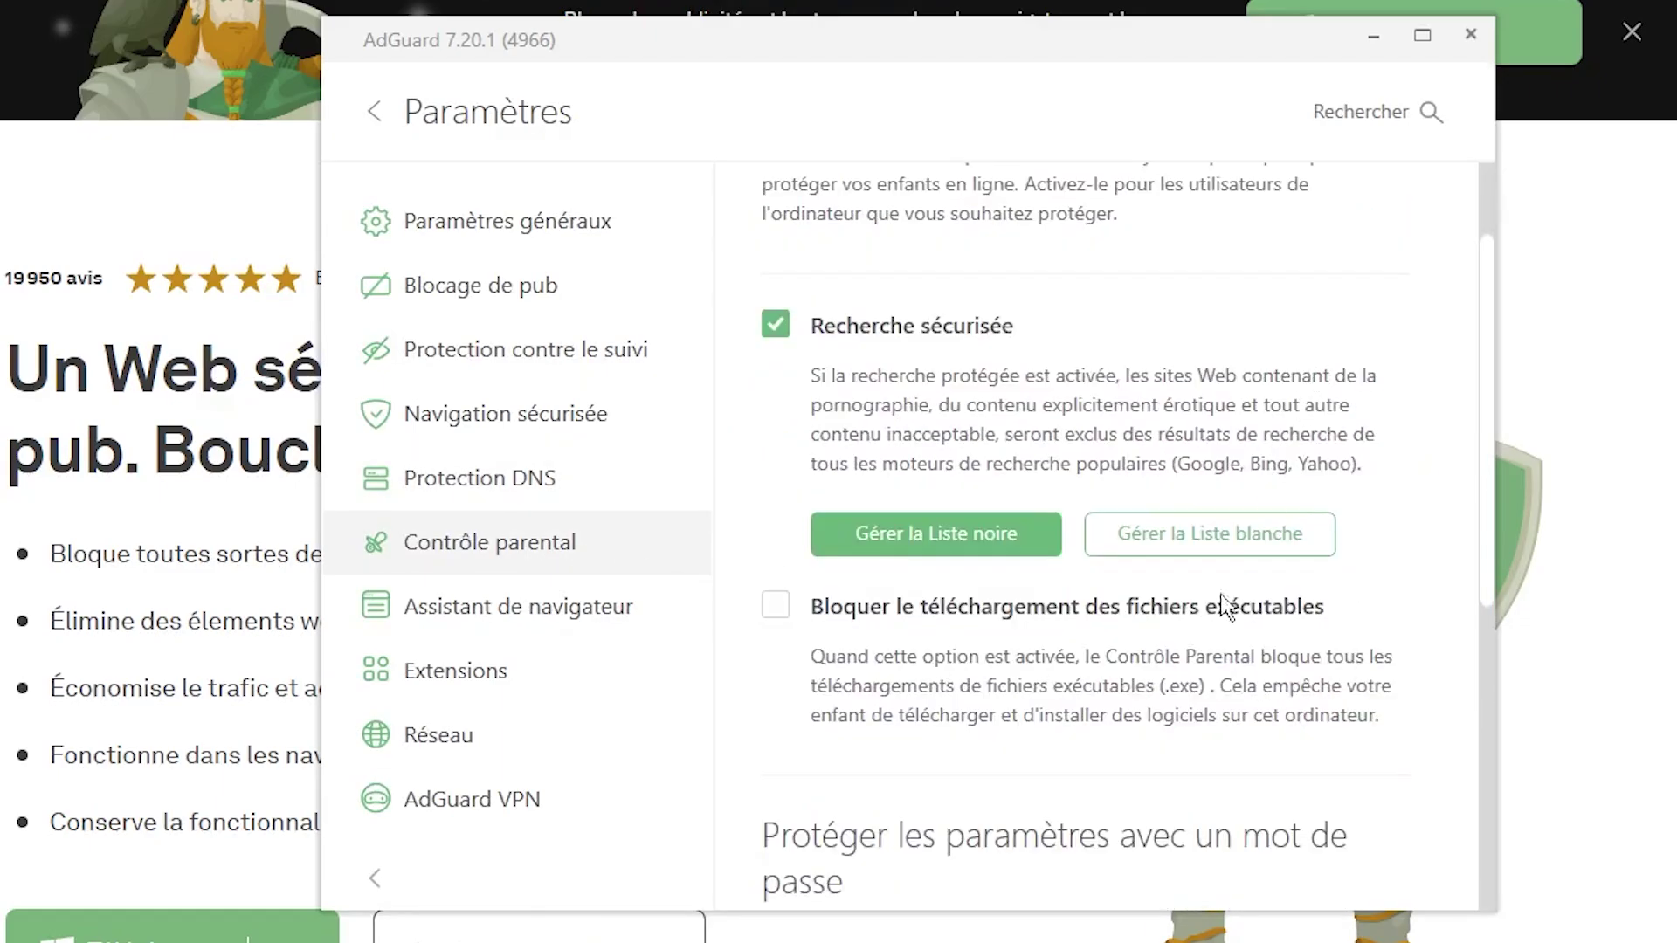
left_click(946, 818)
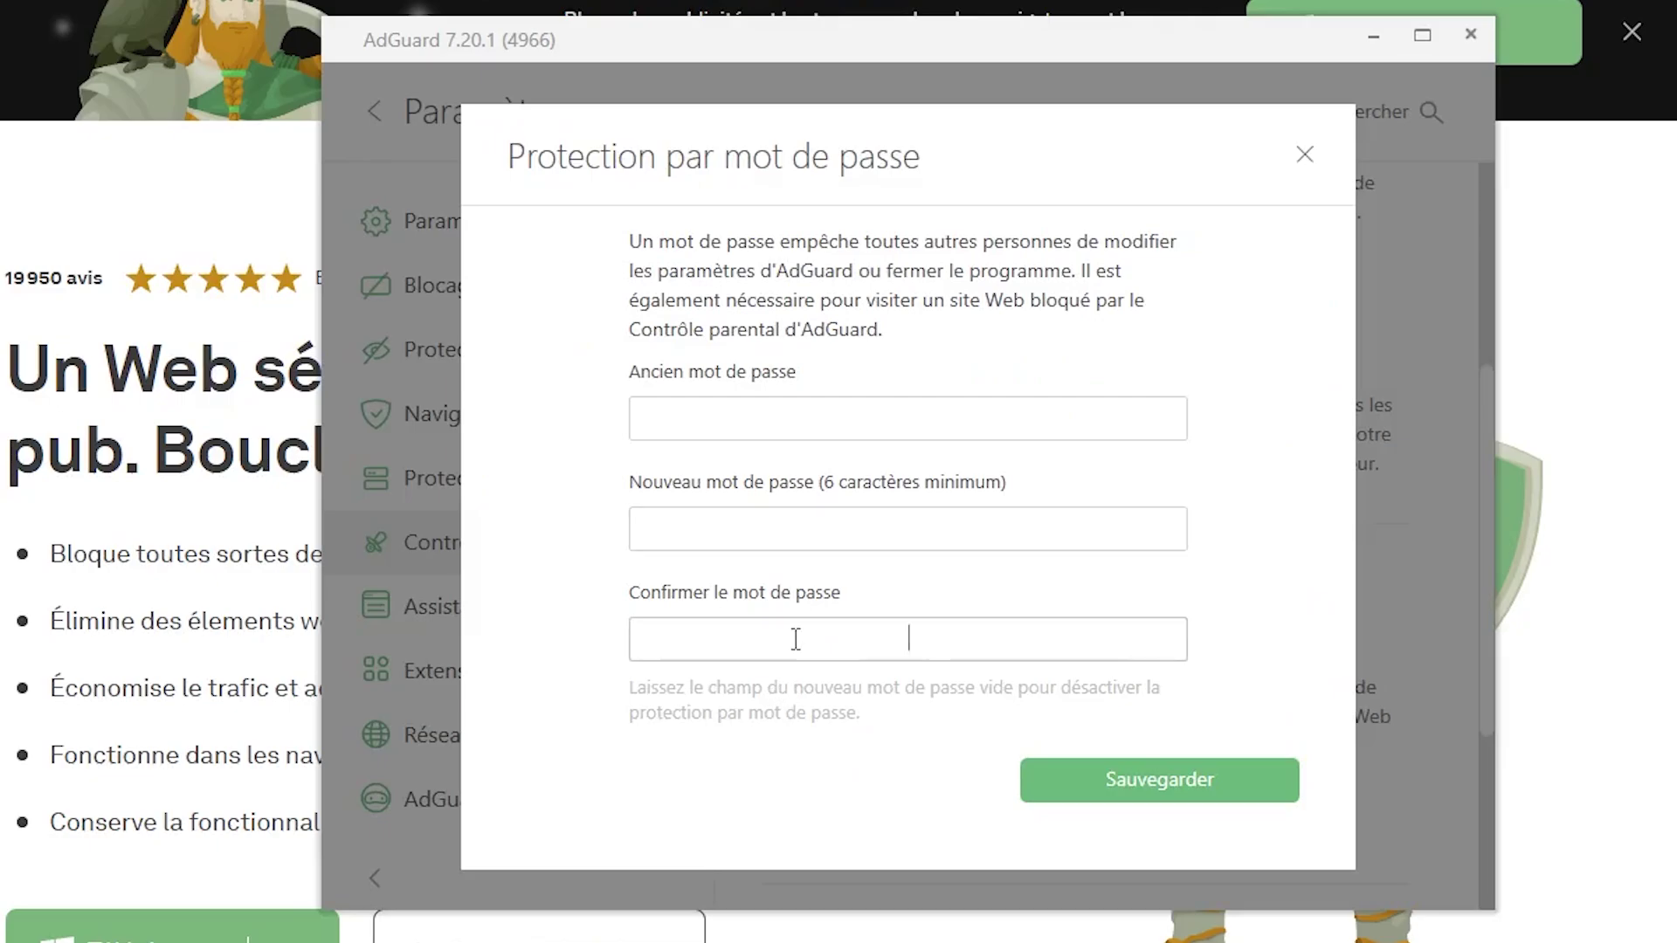
left_click(1029, 779)
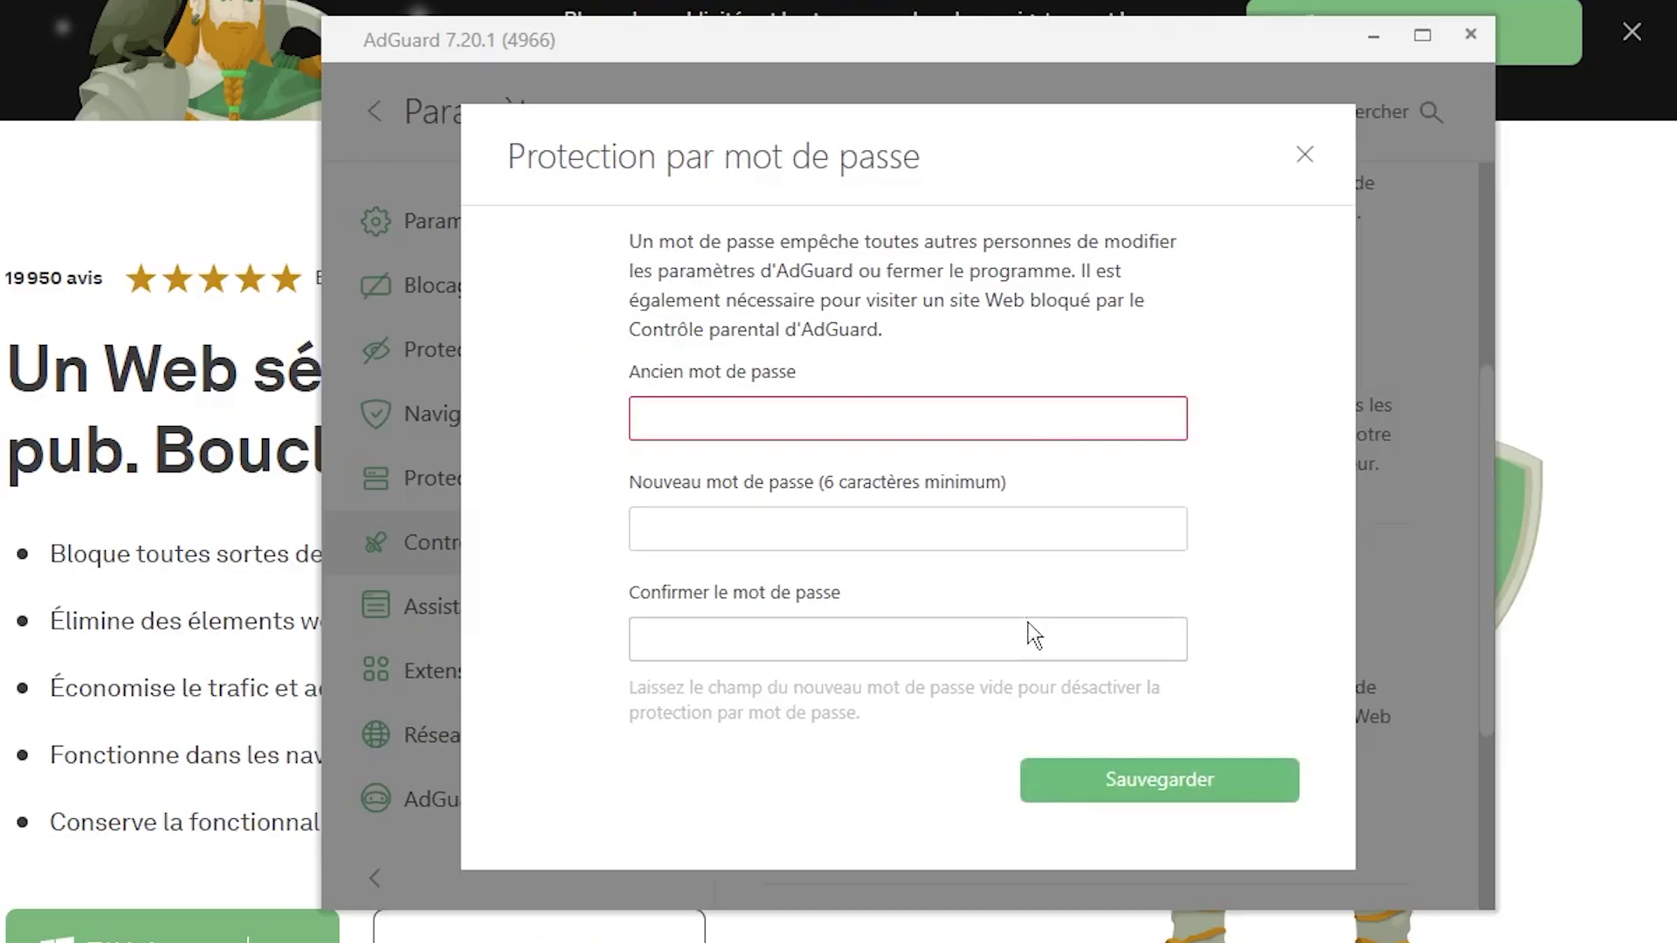
left_click(1307, 159)
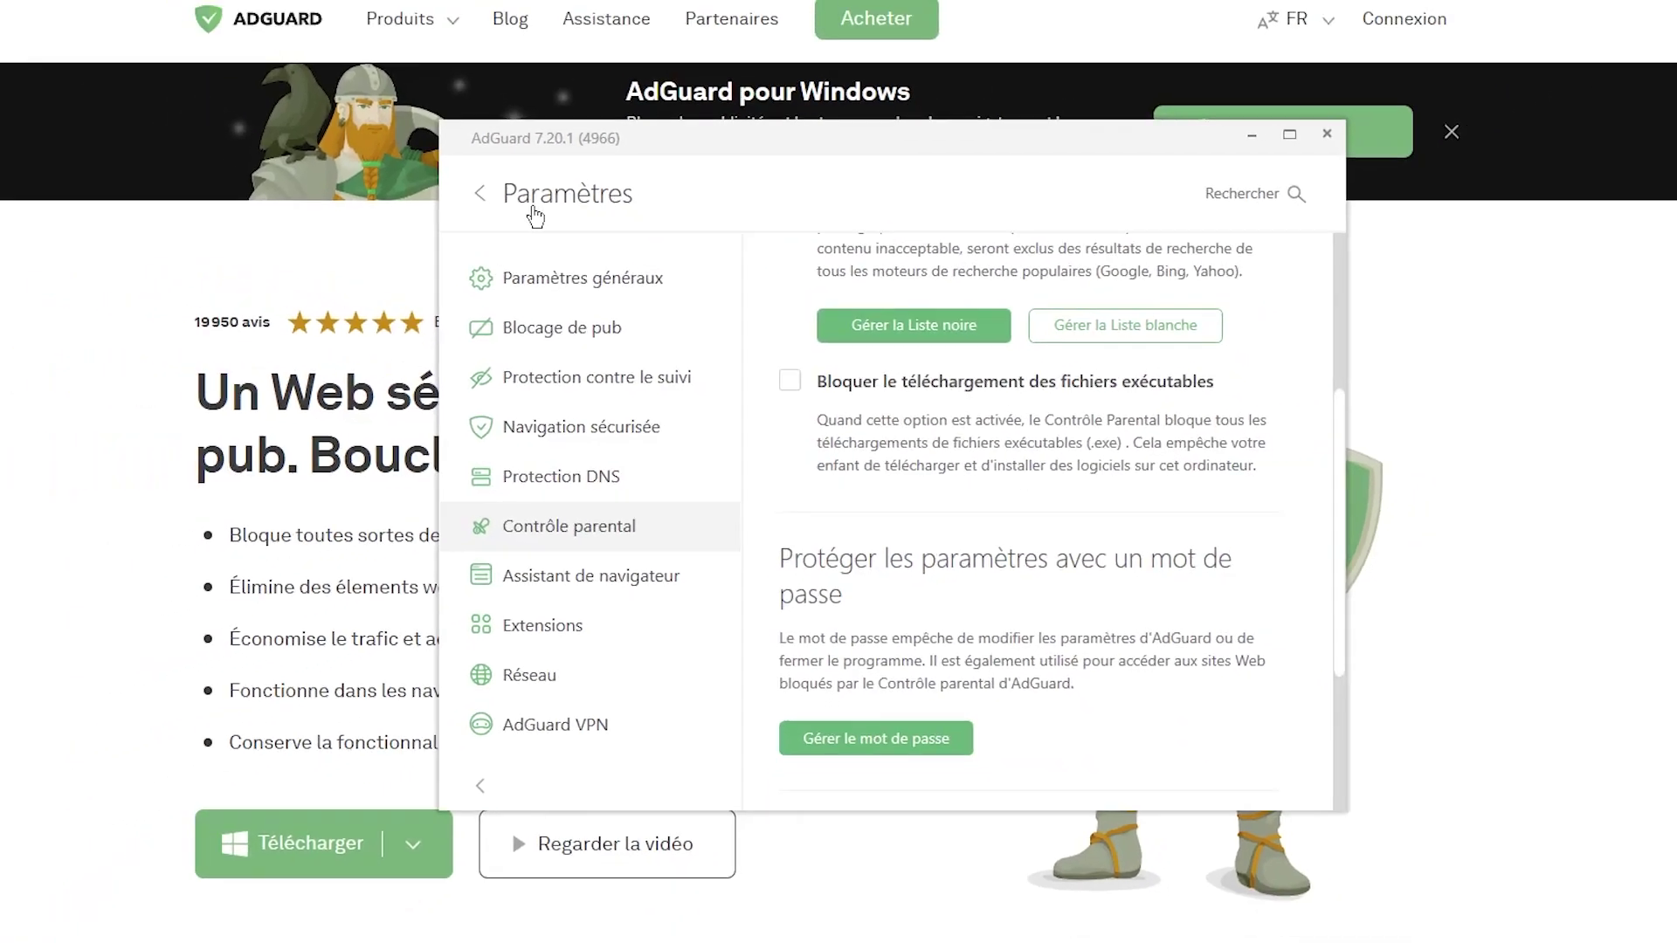
left_click(442, 131)
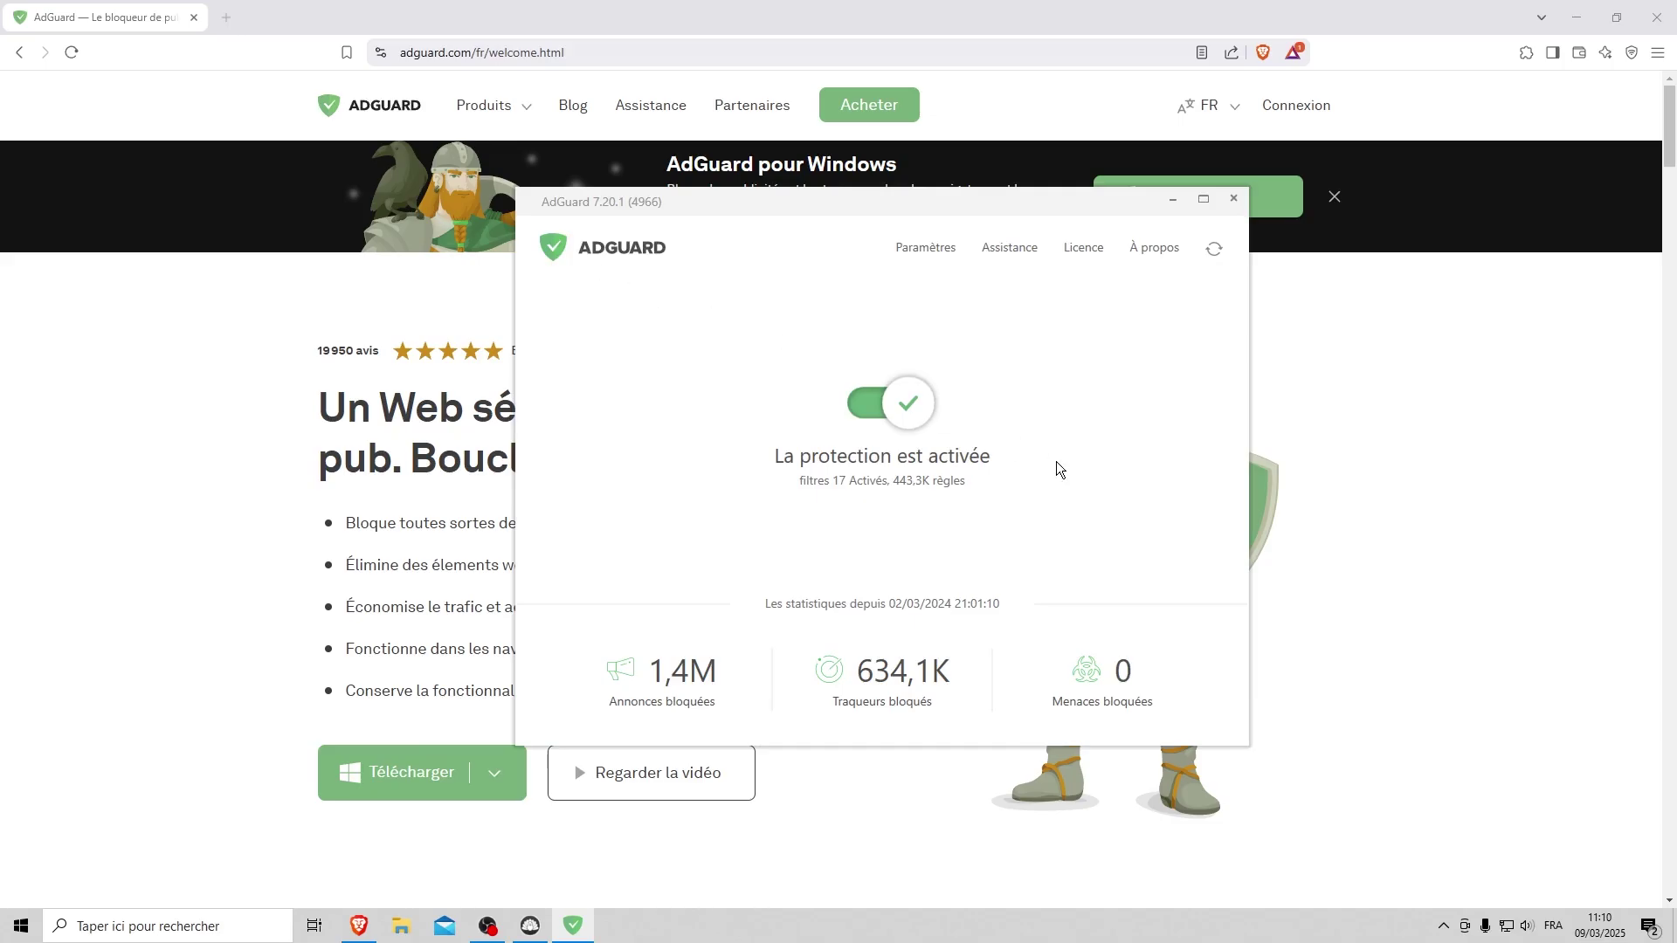
In Windows search, bring up the AdGuard app's options, then dismiss them.
key("super+s")
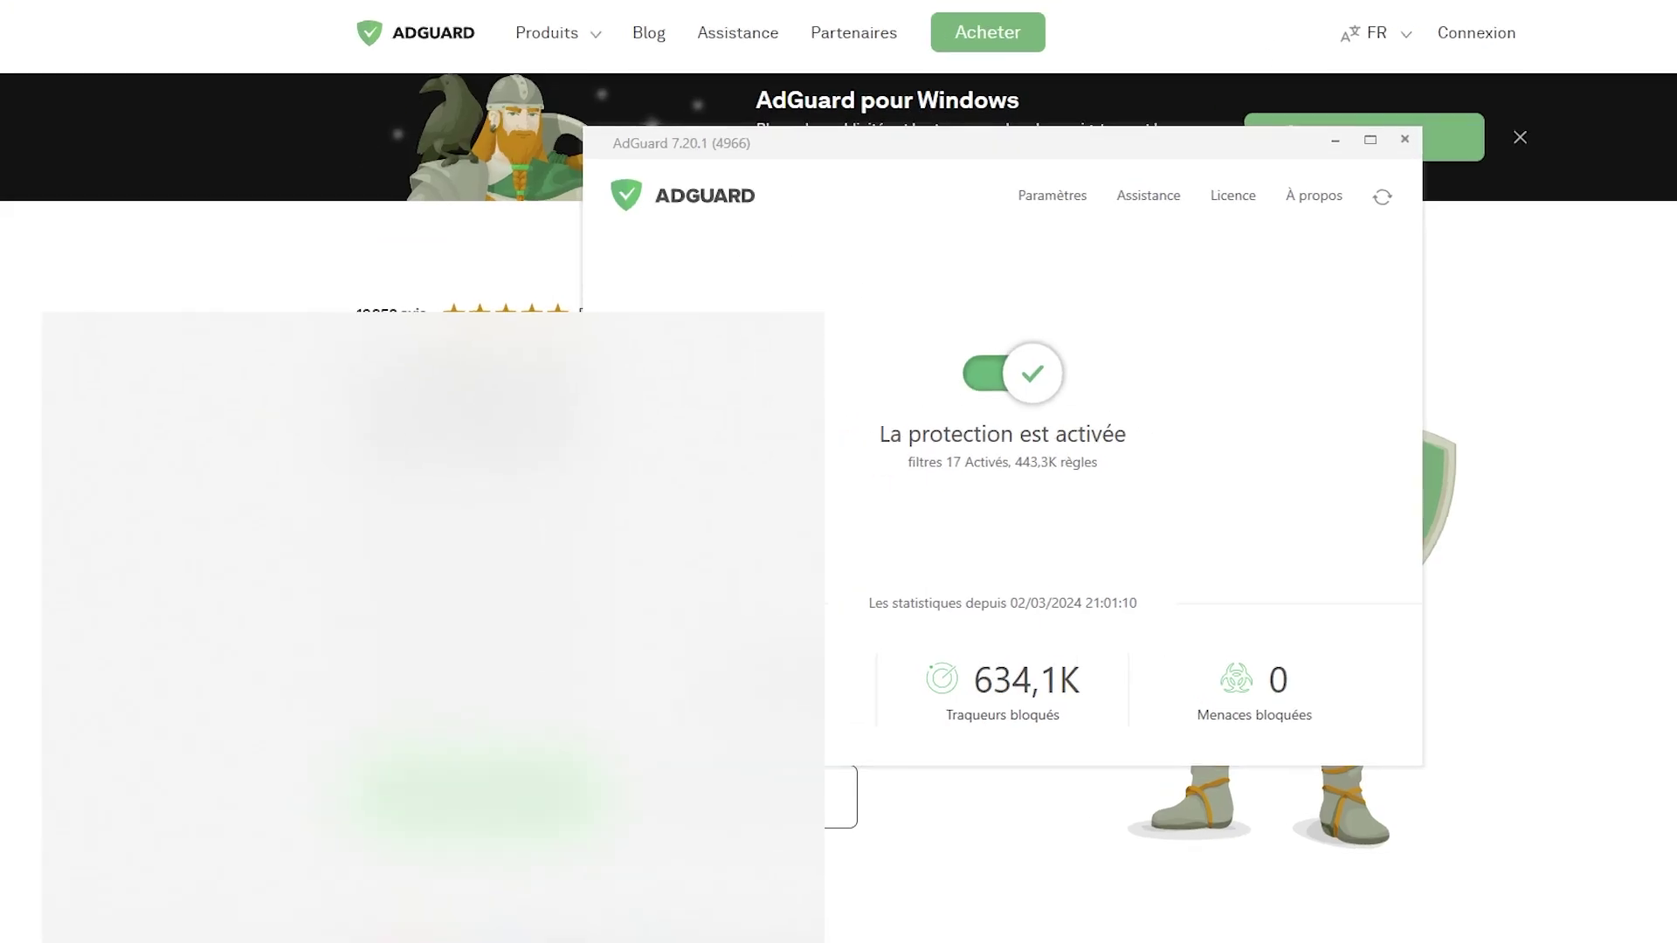
right_click(158, 502)
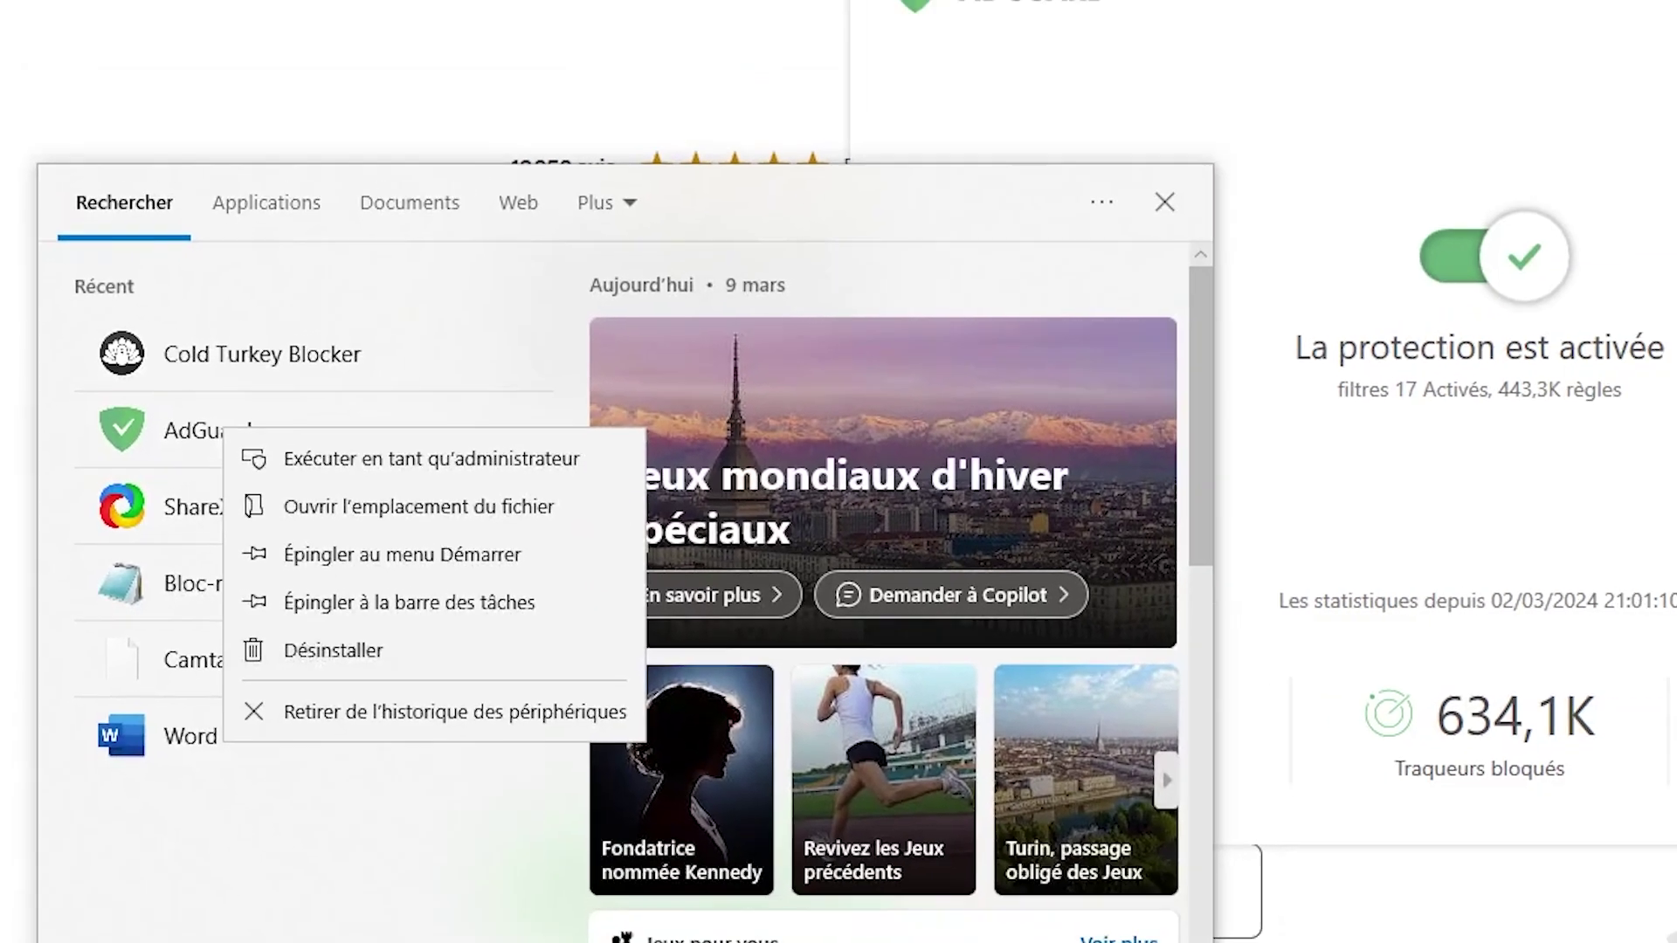
left_click(1020, 538)
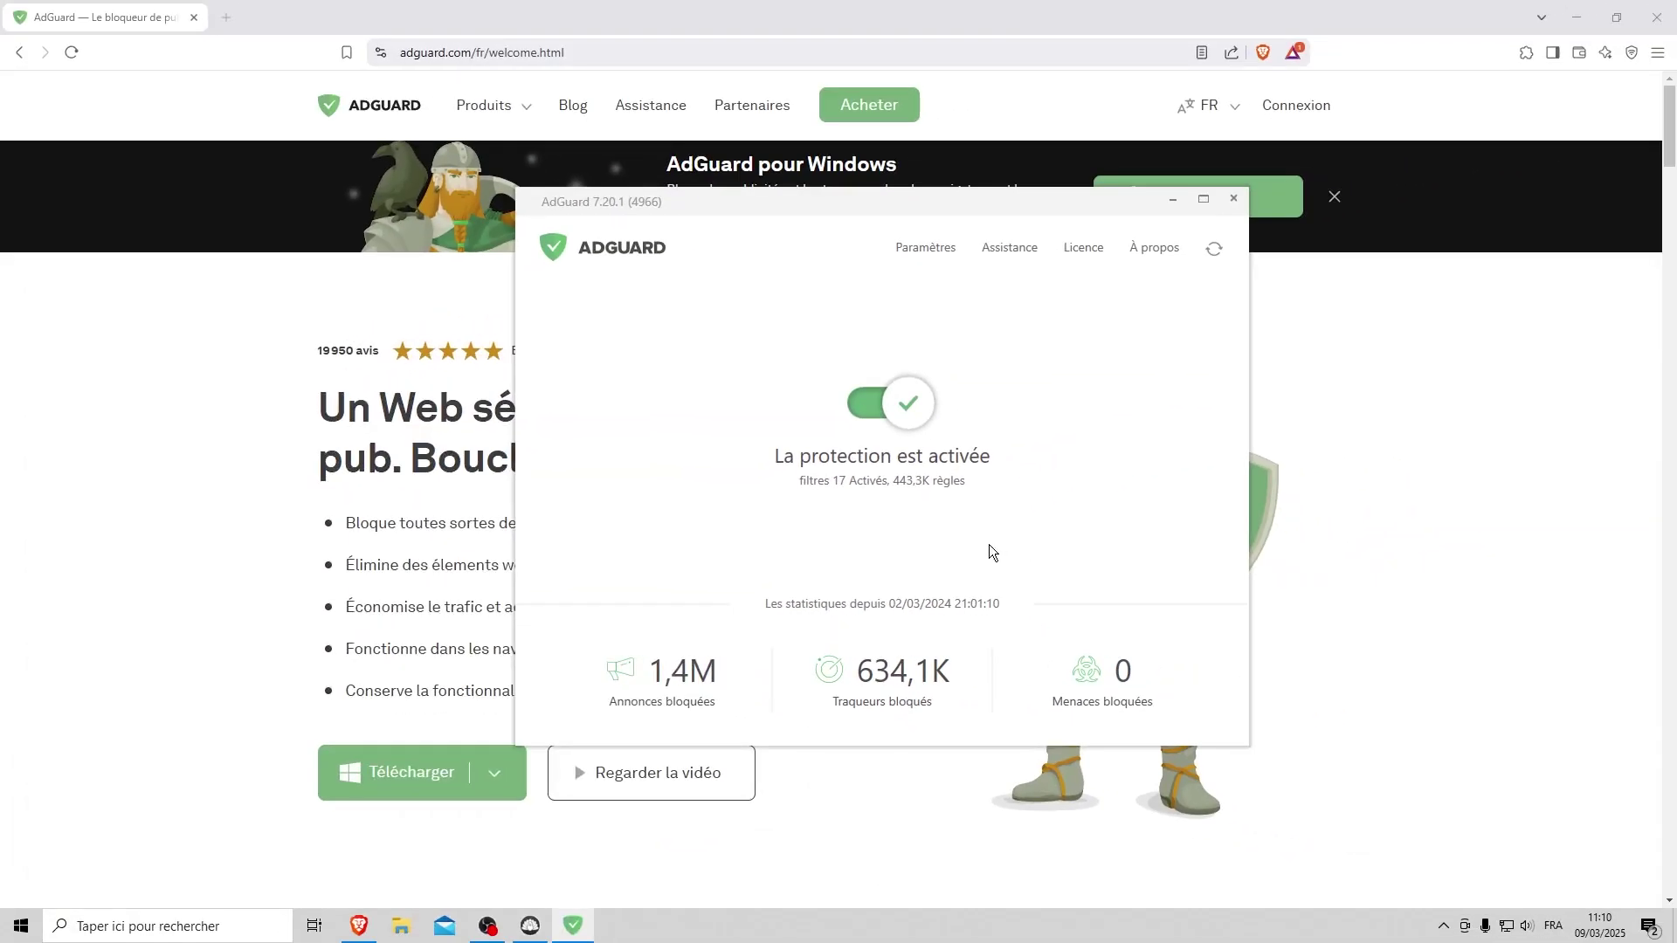
Search the Start menu for 'opera' and then 'tor', then close the search pane.
left_click(153, 928)
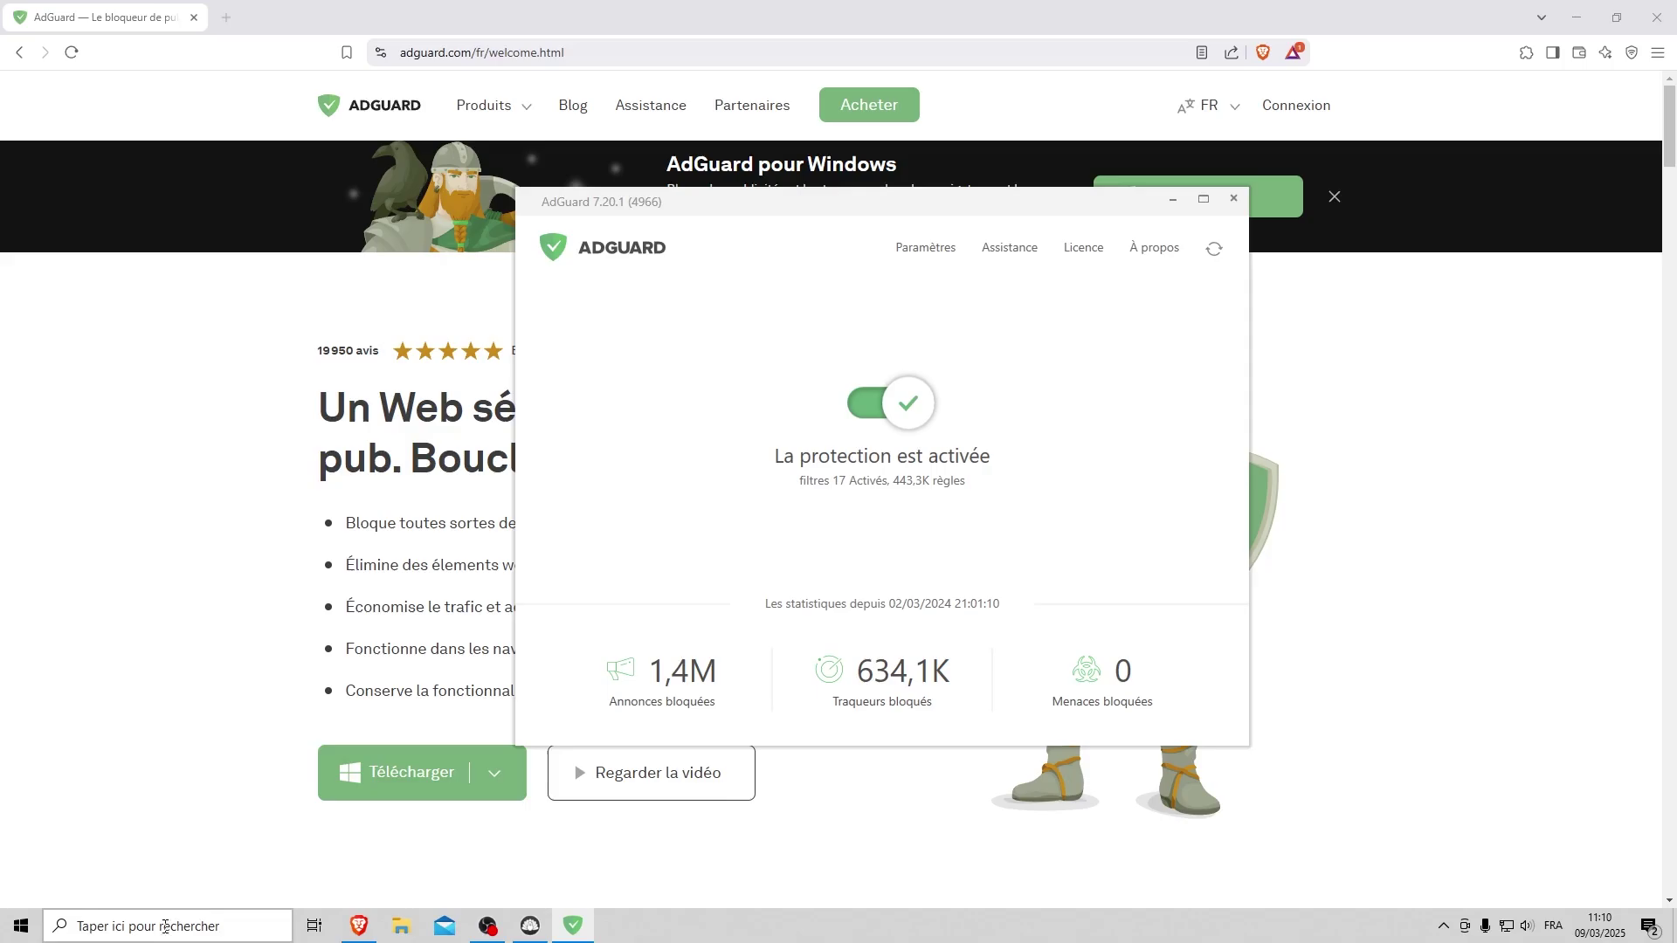
type("opera")
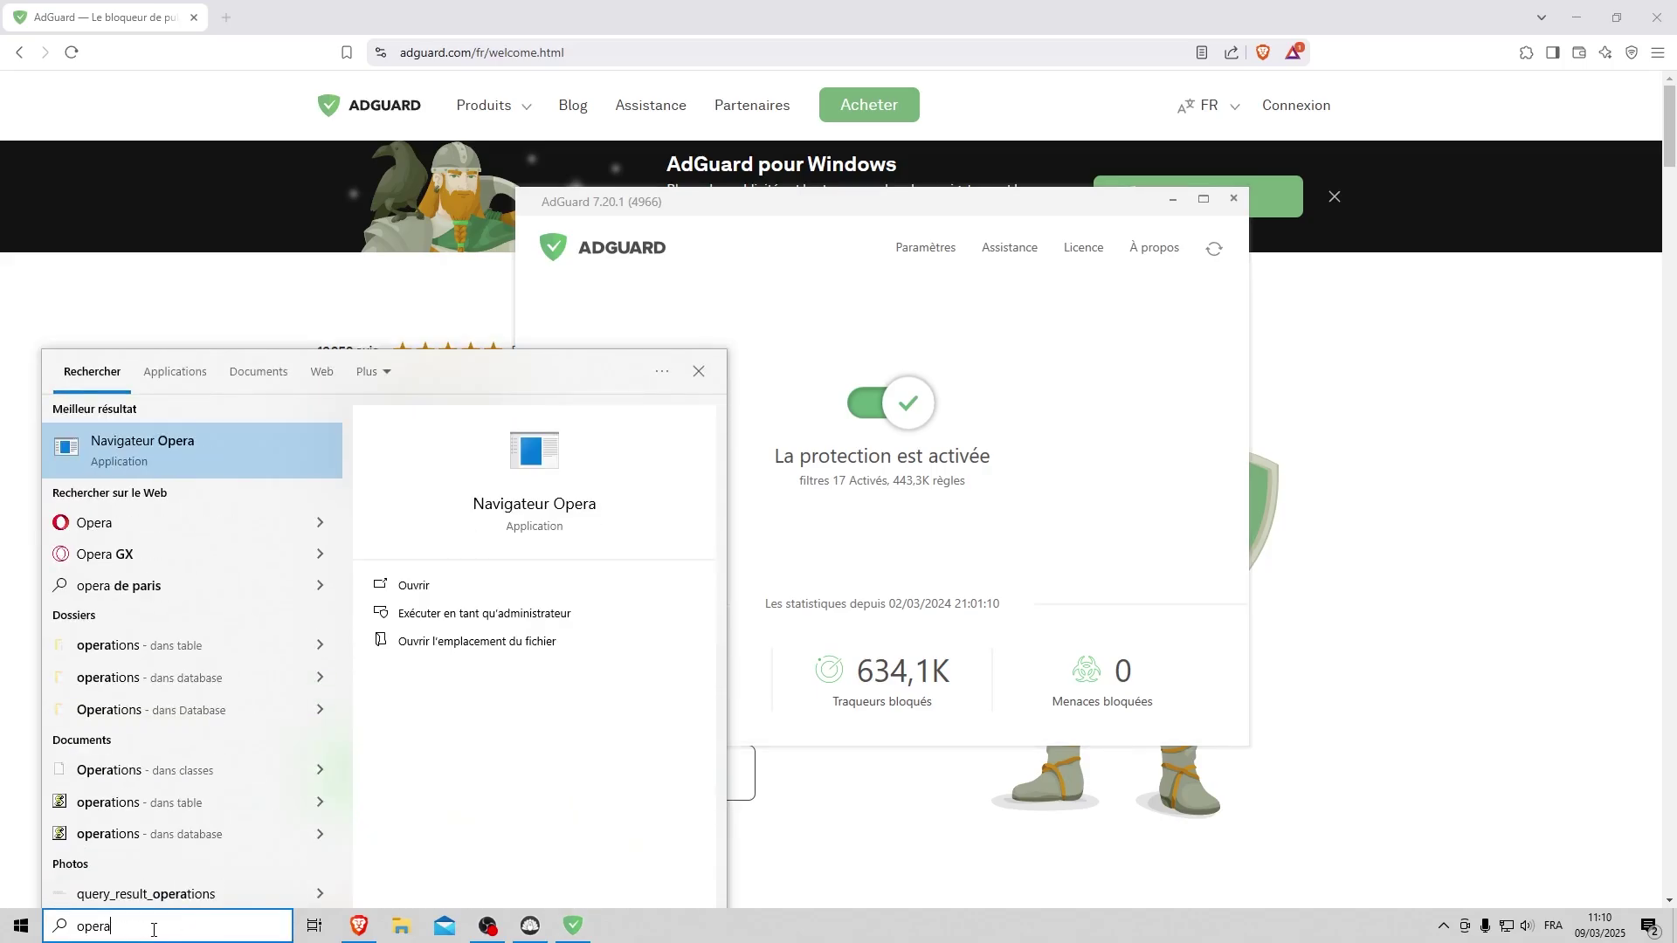
left_click(154, 929)
type("tor")
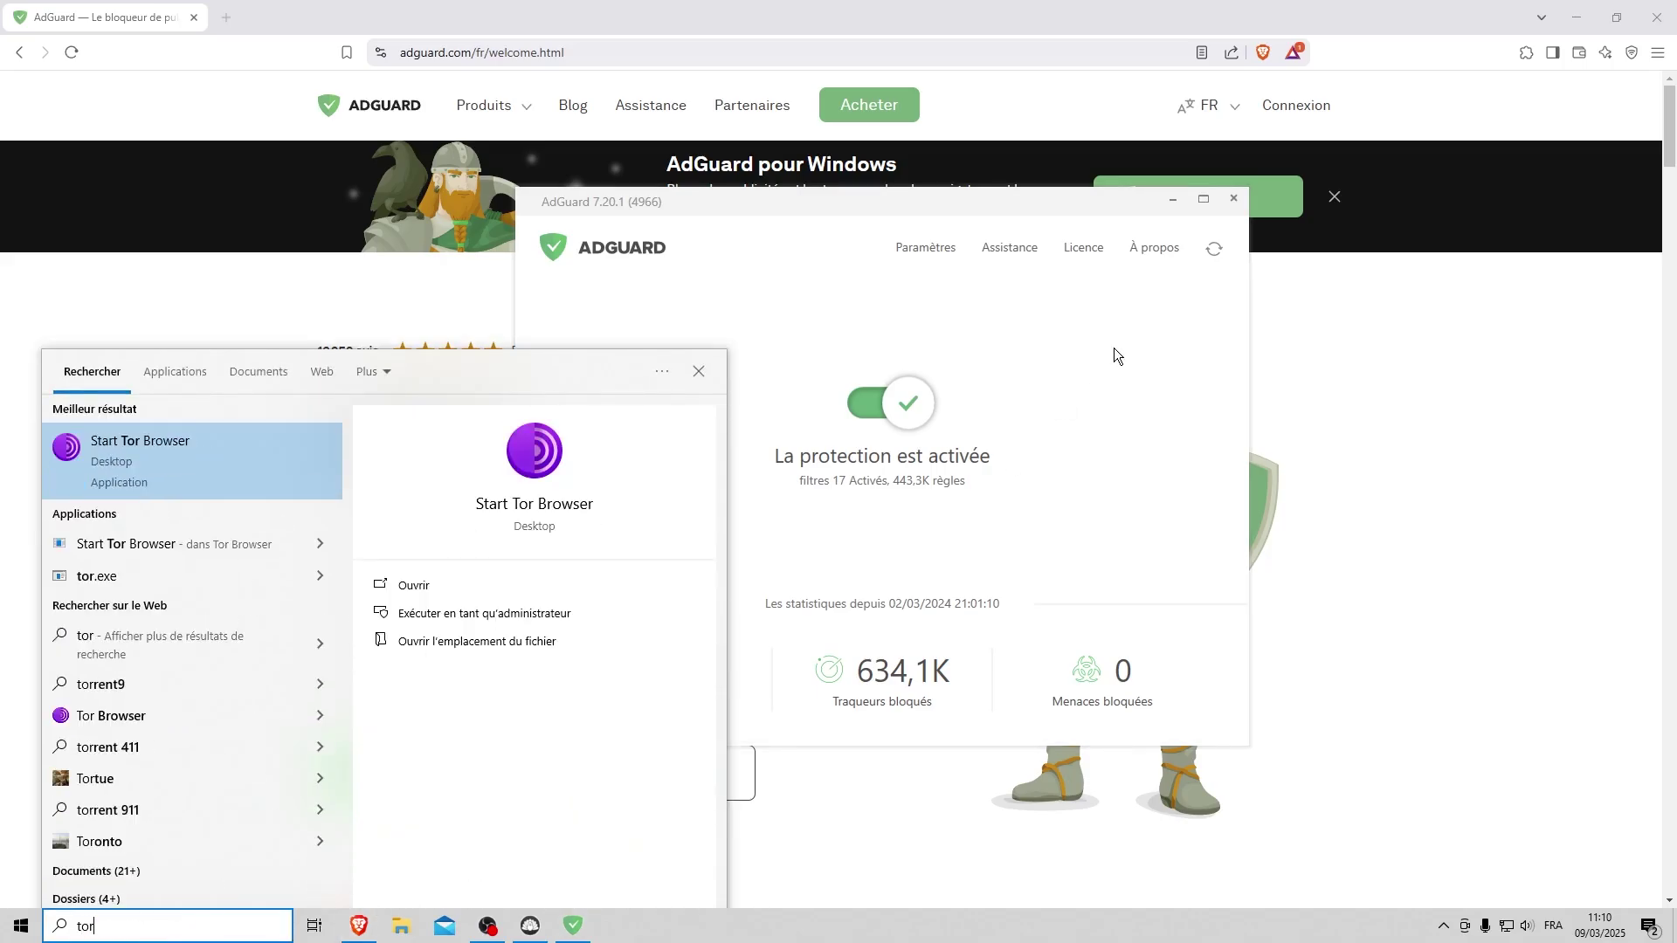
left_click(1180, 212)
Minimize AdGuard and open the Cold Turkey Blocker website from a 'cold turkey' search in a new tab.
left_click(1177, 204)
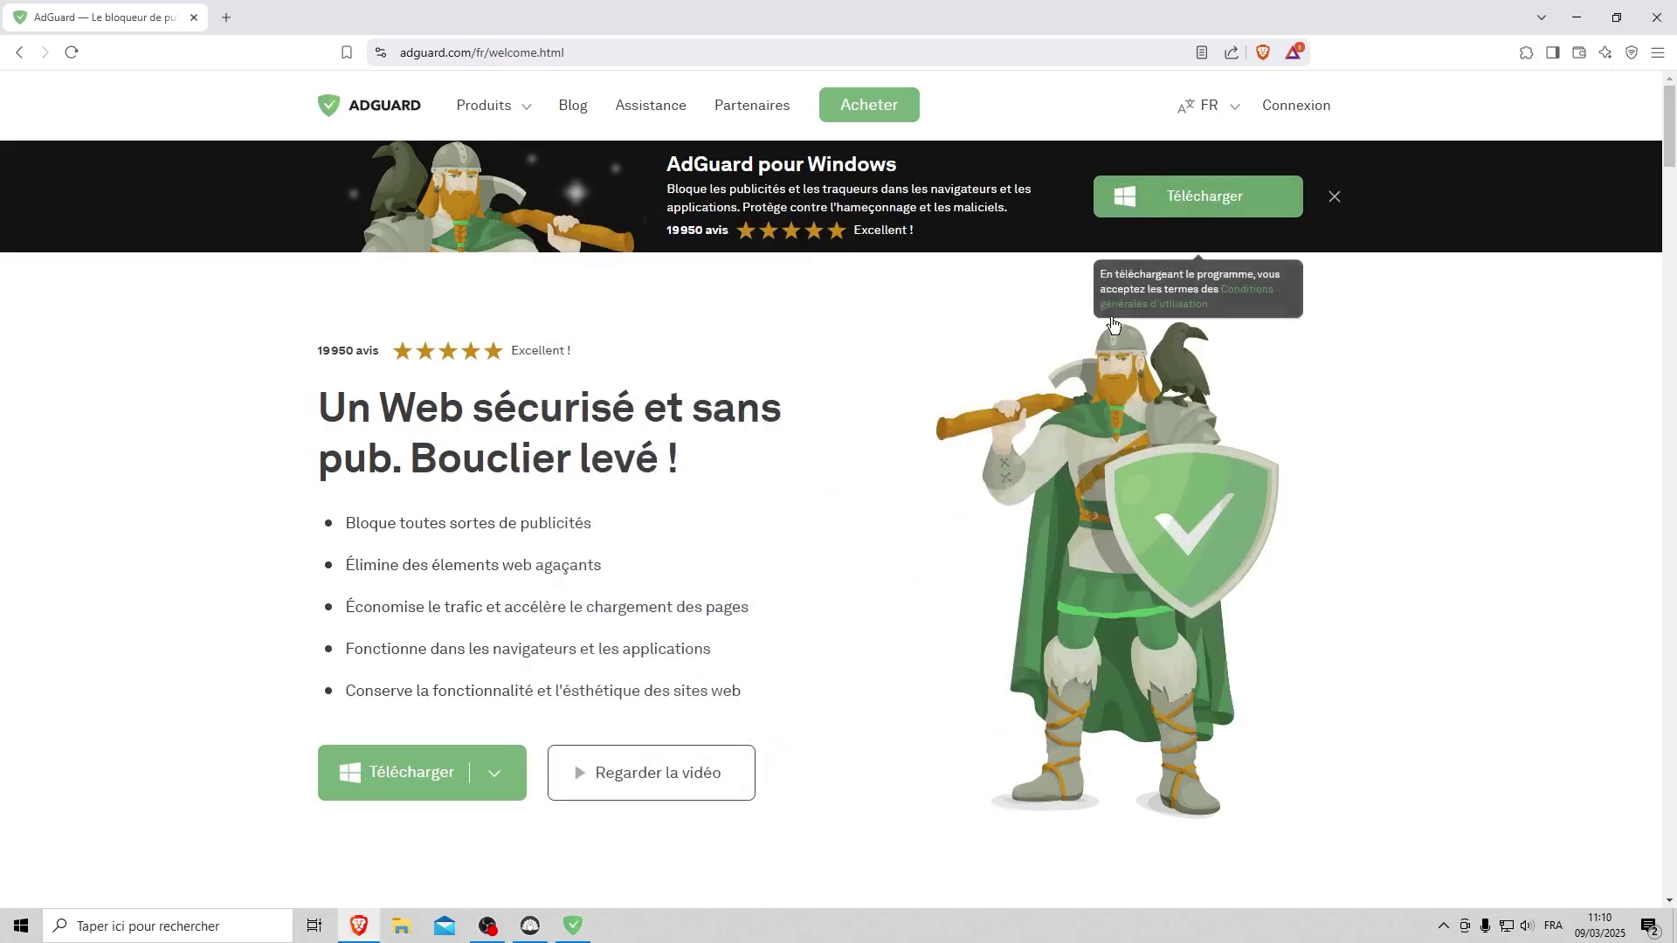
left_click(532, 919)
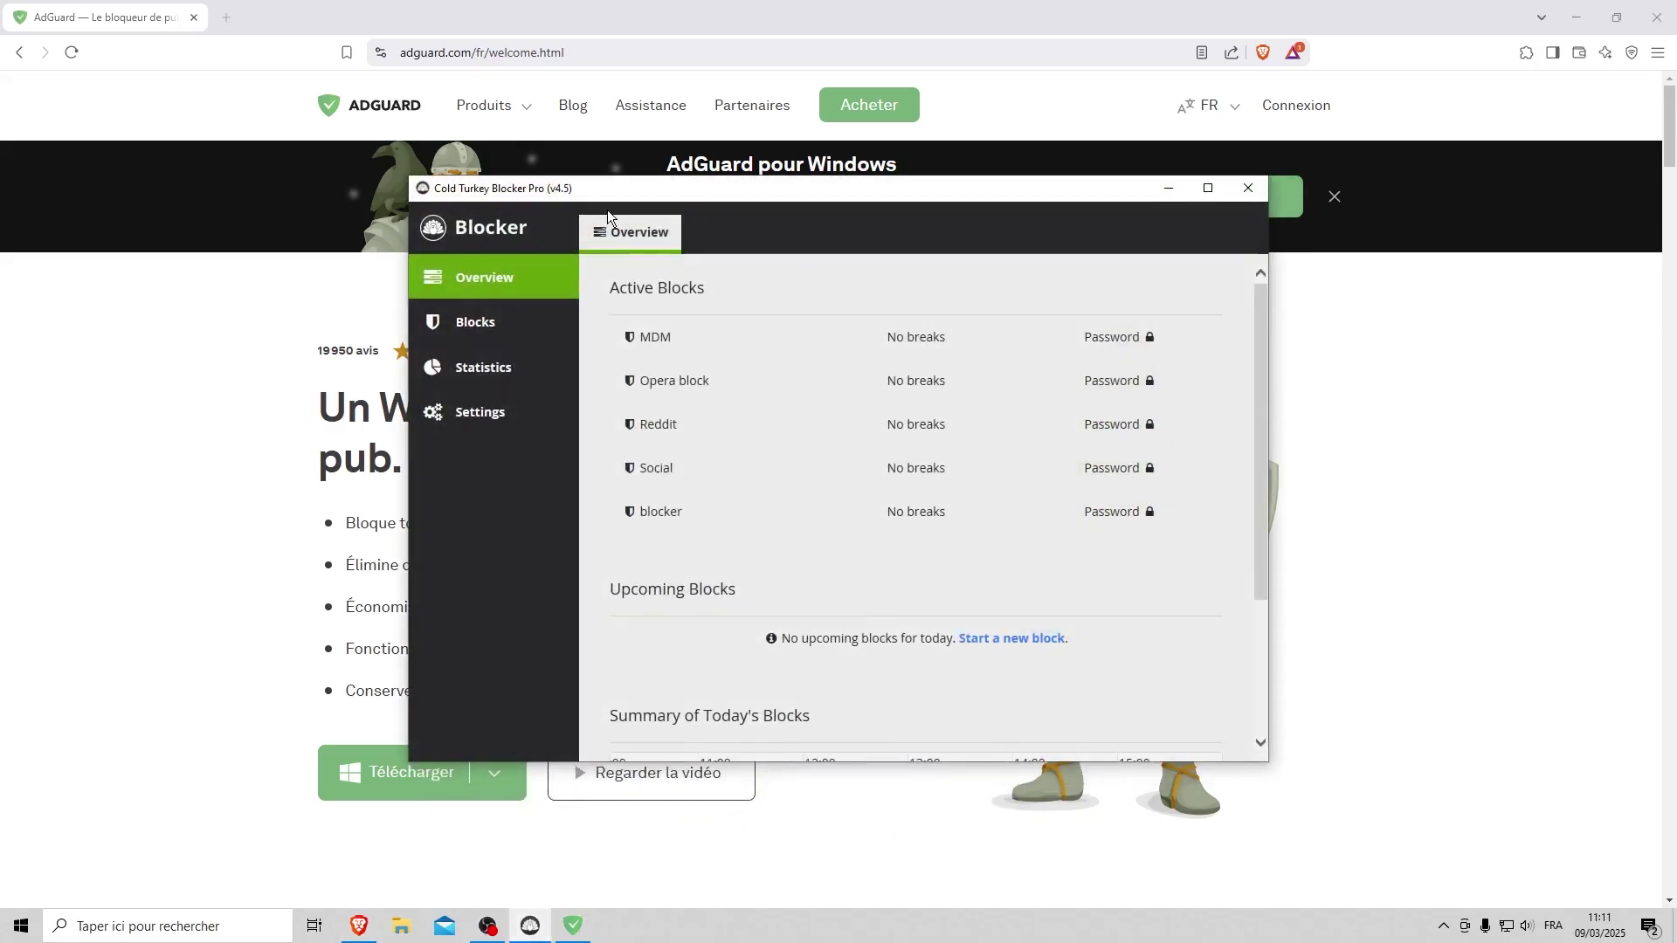
left_click(306, 54)
key("ctrl+t")
type("c")
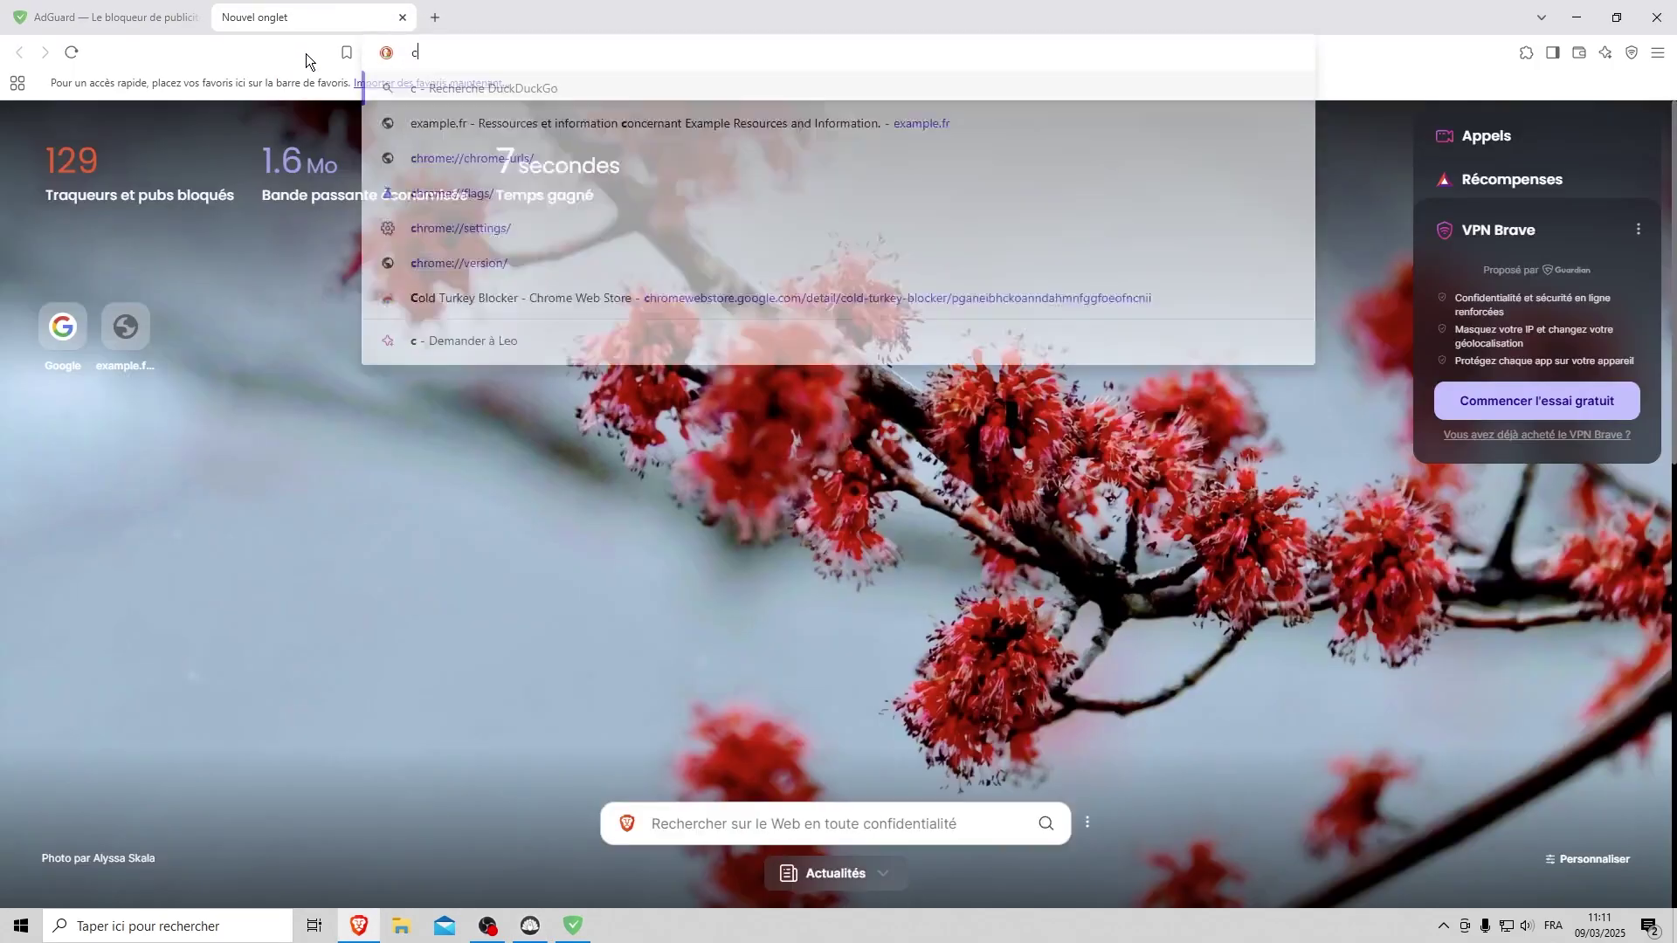
type("old turkey")
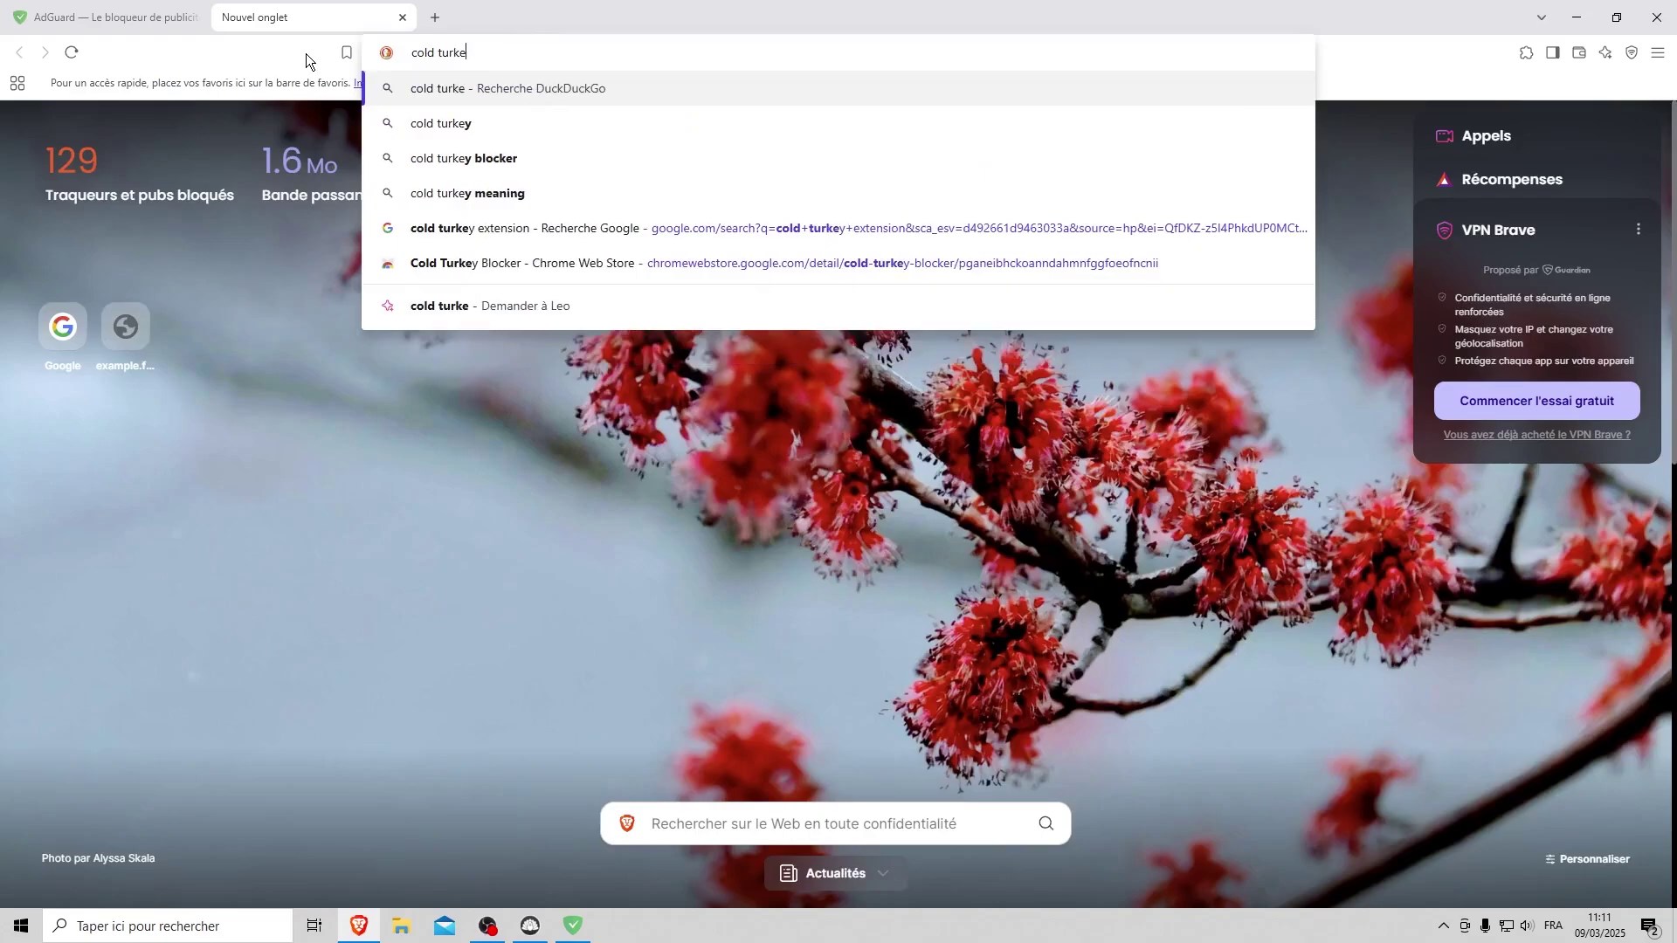
key("Return")
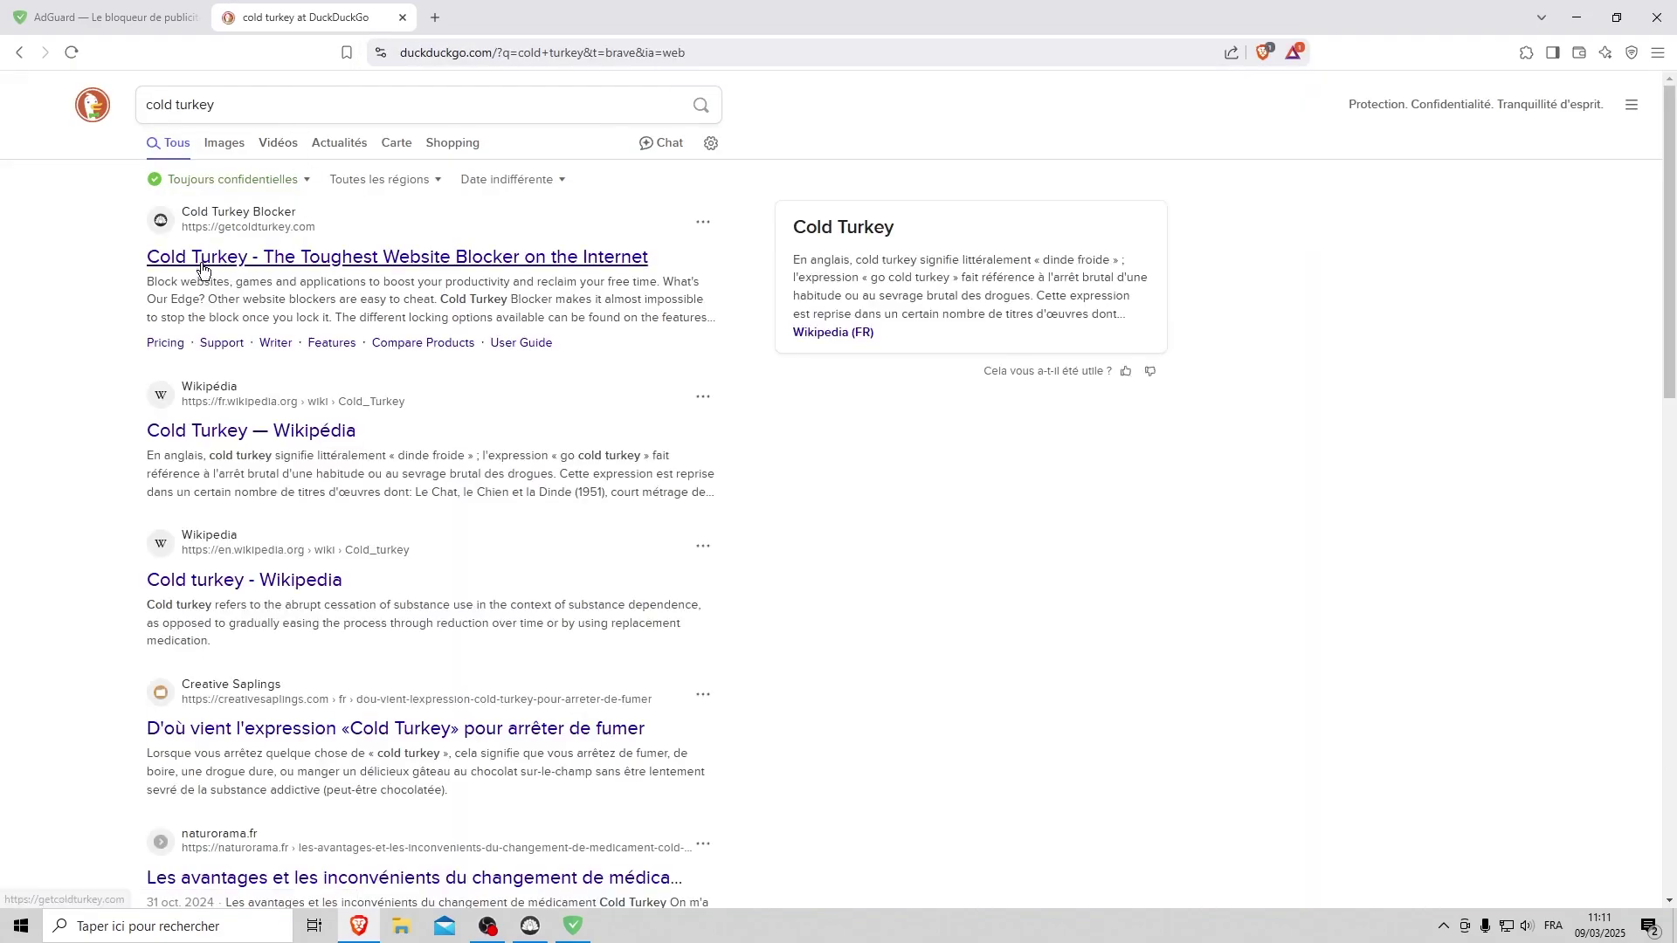
left_click(280, 257)
In Cold Turkey's Blocks list, unlock the blocker block with its password and save it.
left_click(530, 925)
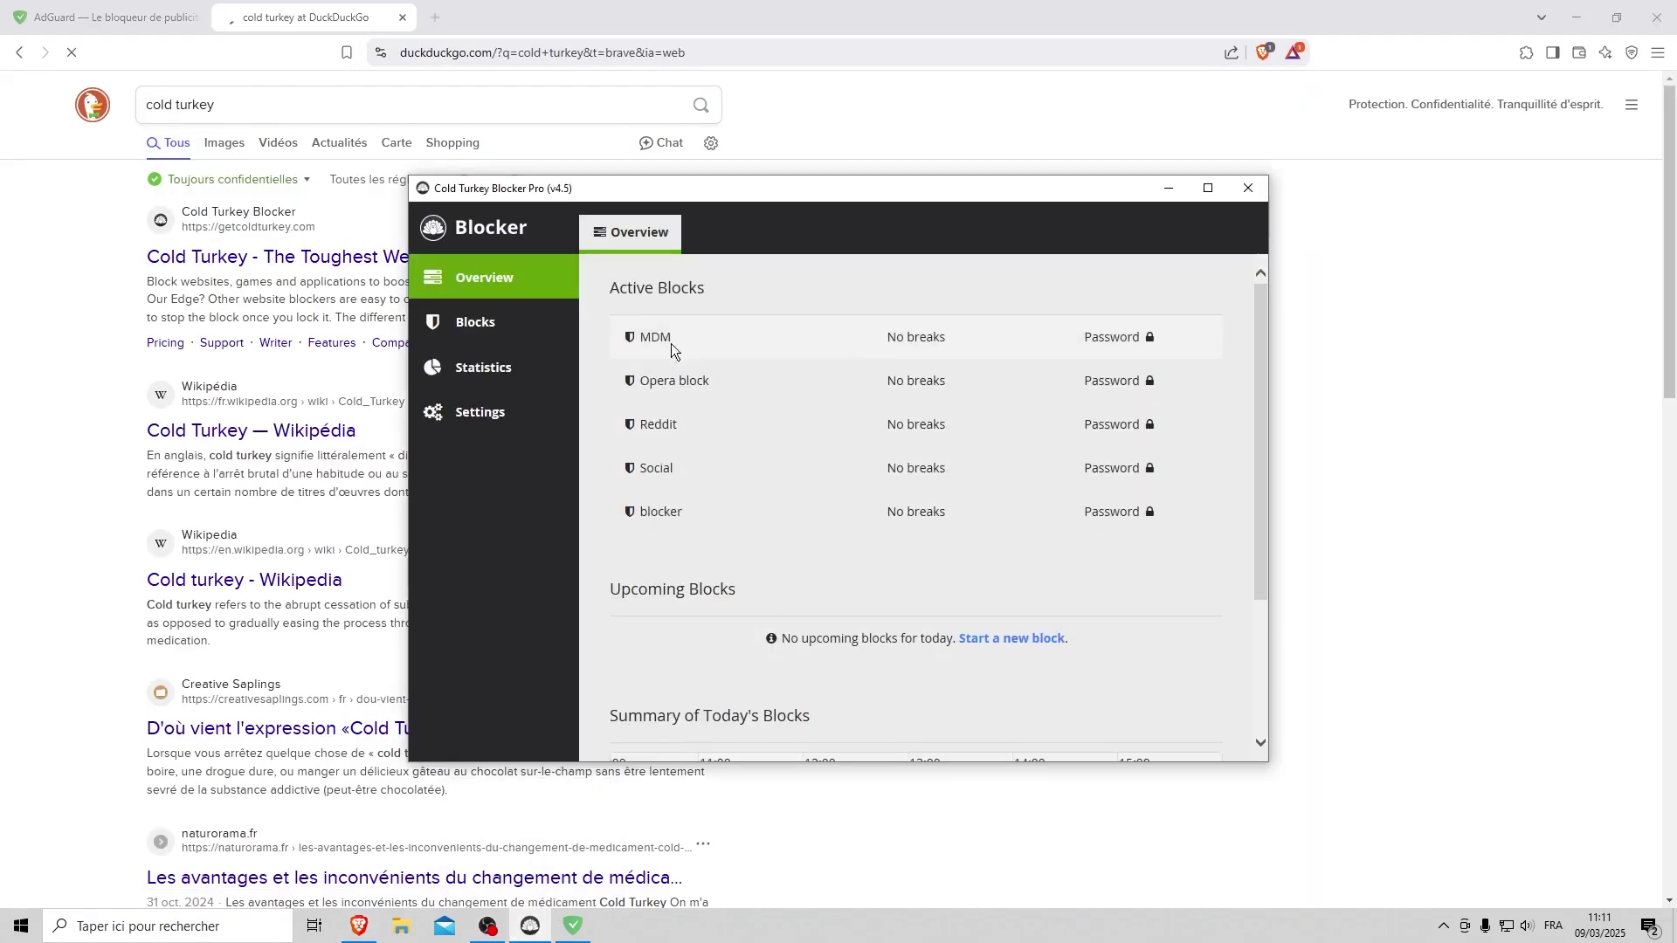
left_click(534, 329)
mouse_move(857, 459)
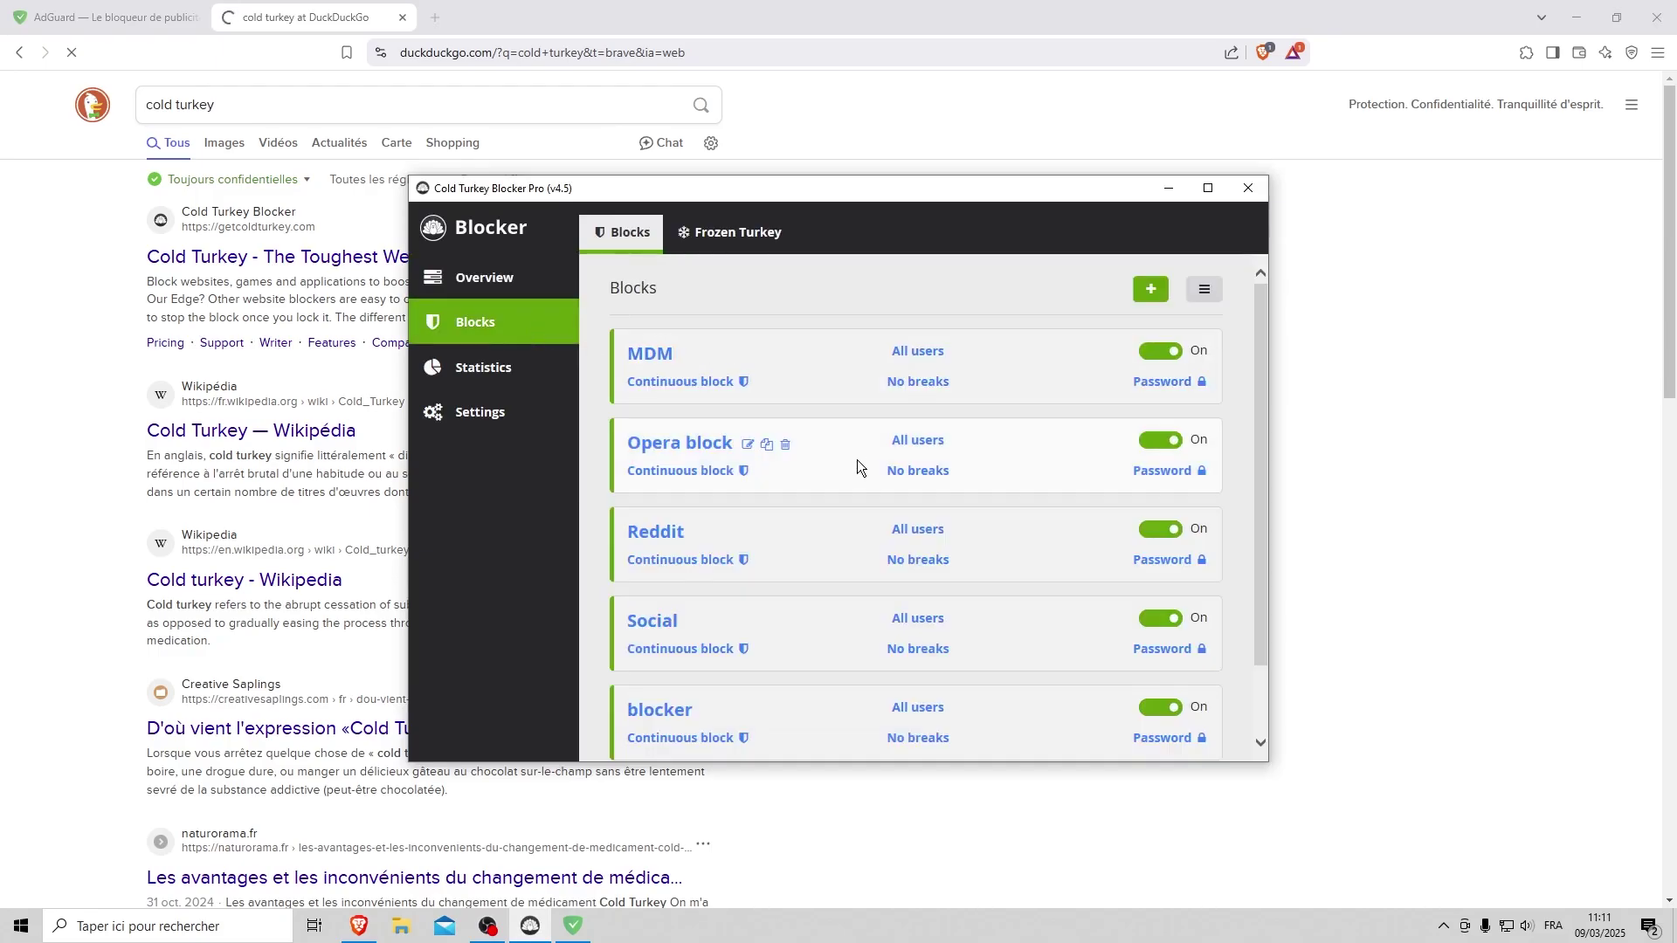
scroll(853, 454, "down", 1)
scroll(852, 454, "up", 1)
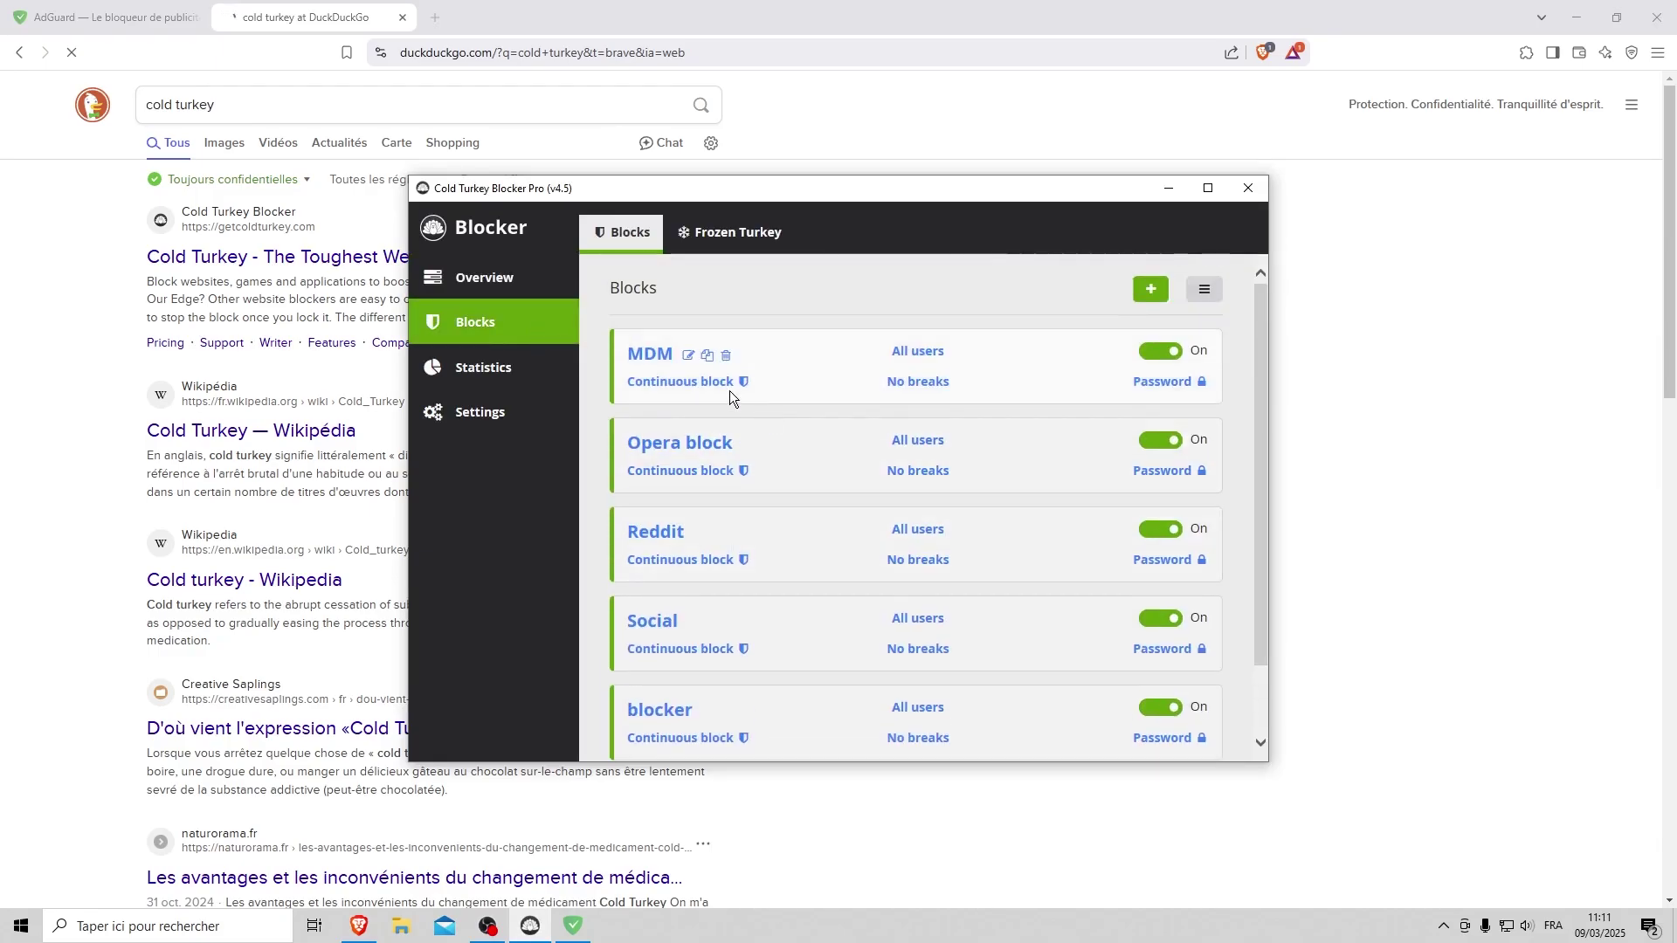
scroll(815, 471, "down", 1)
left_click(687, 607)
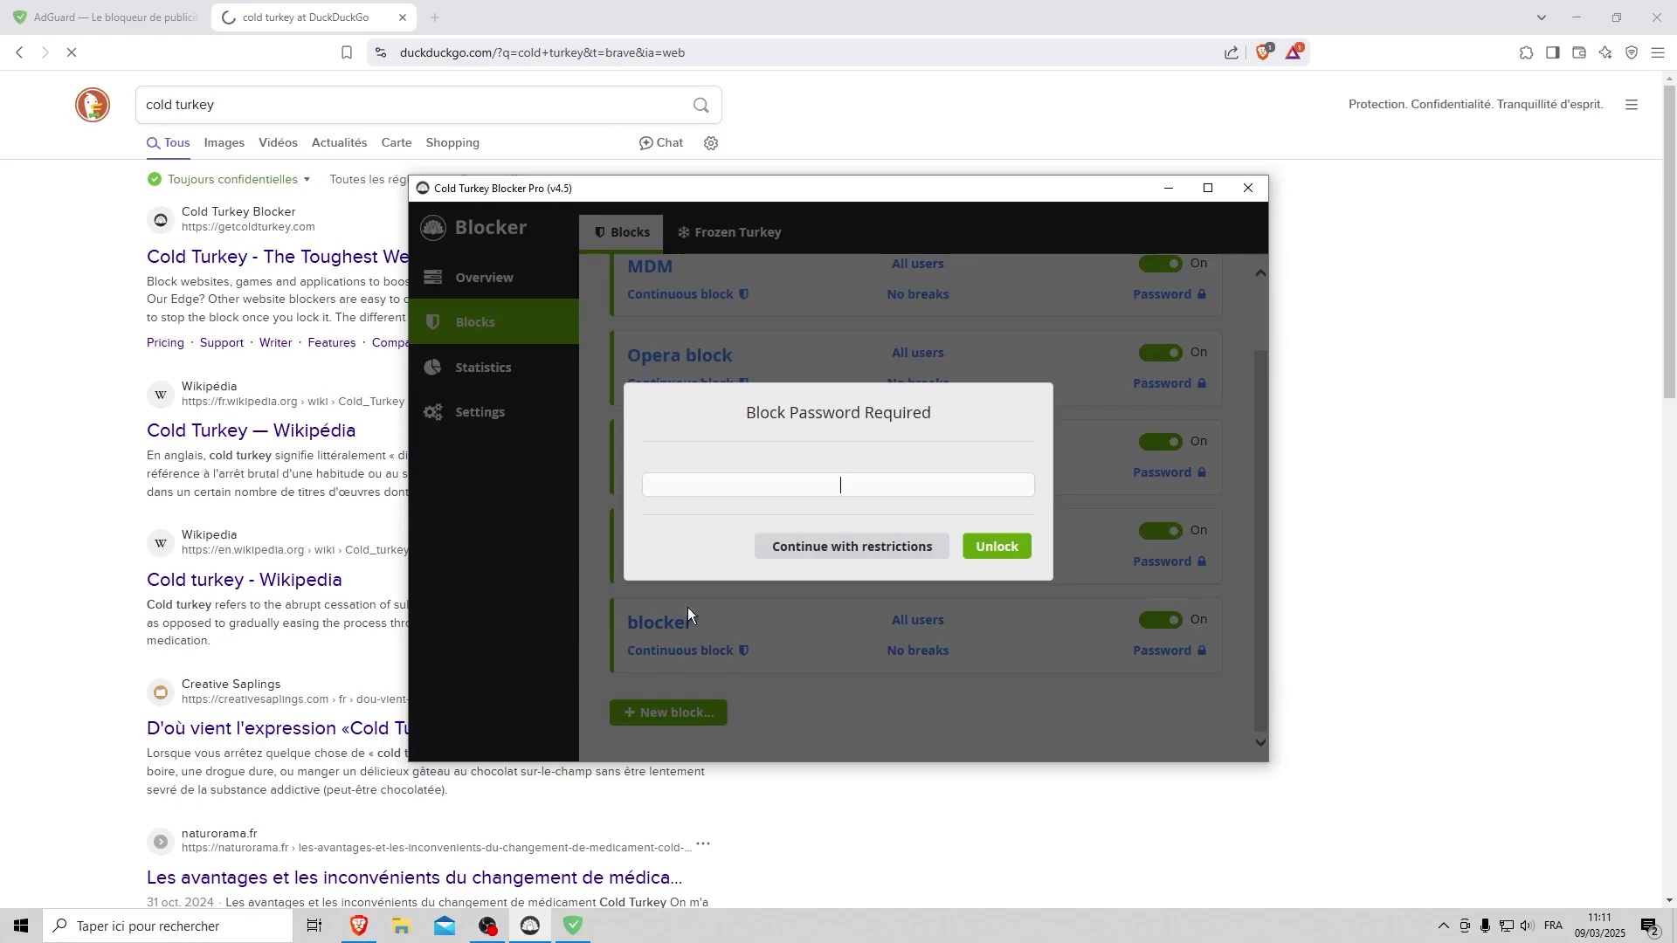
key("ctrl+v")
left_click(993, 546)
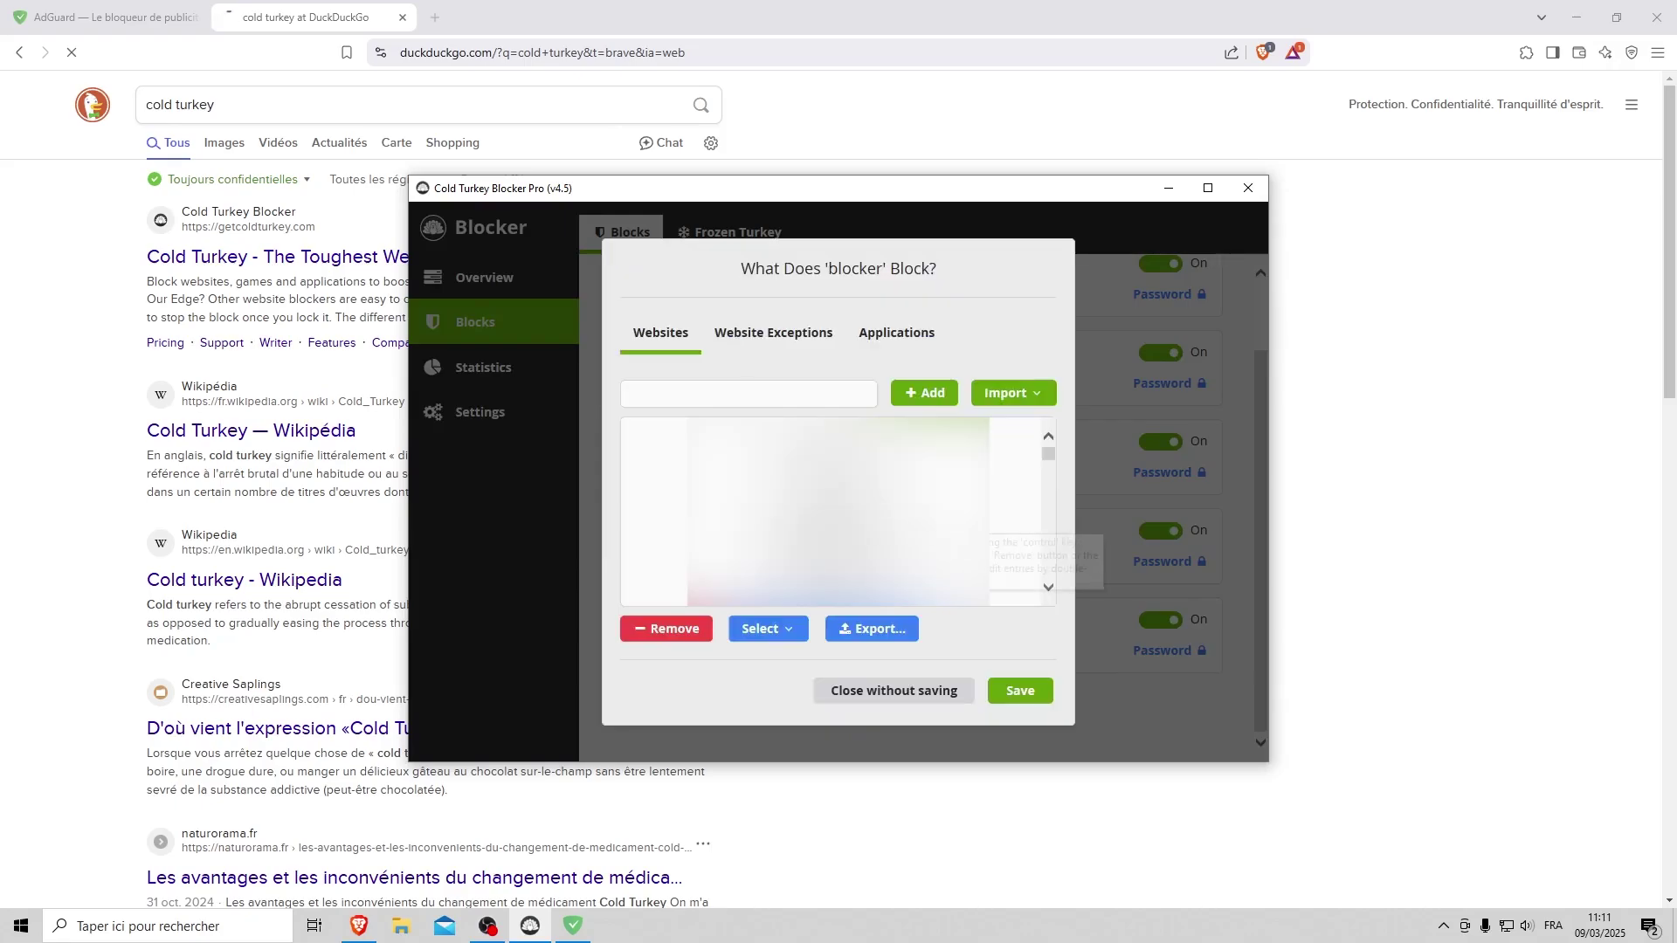
left_click(1020, 691)
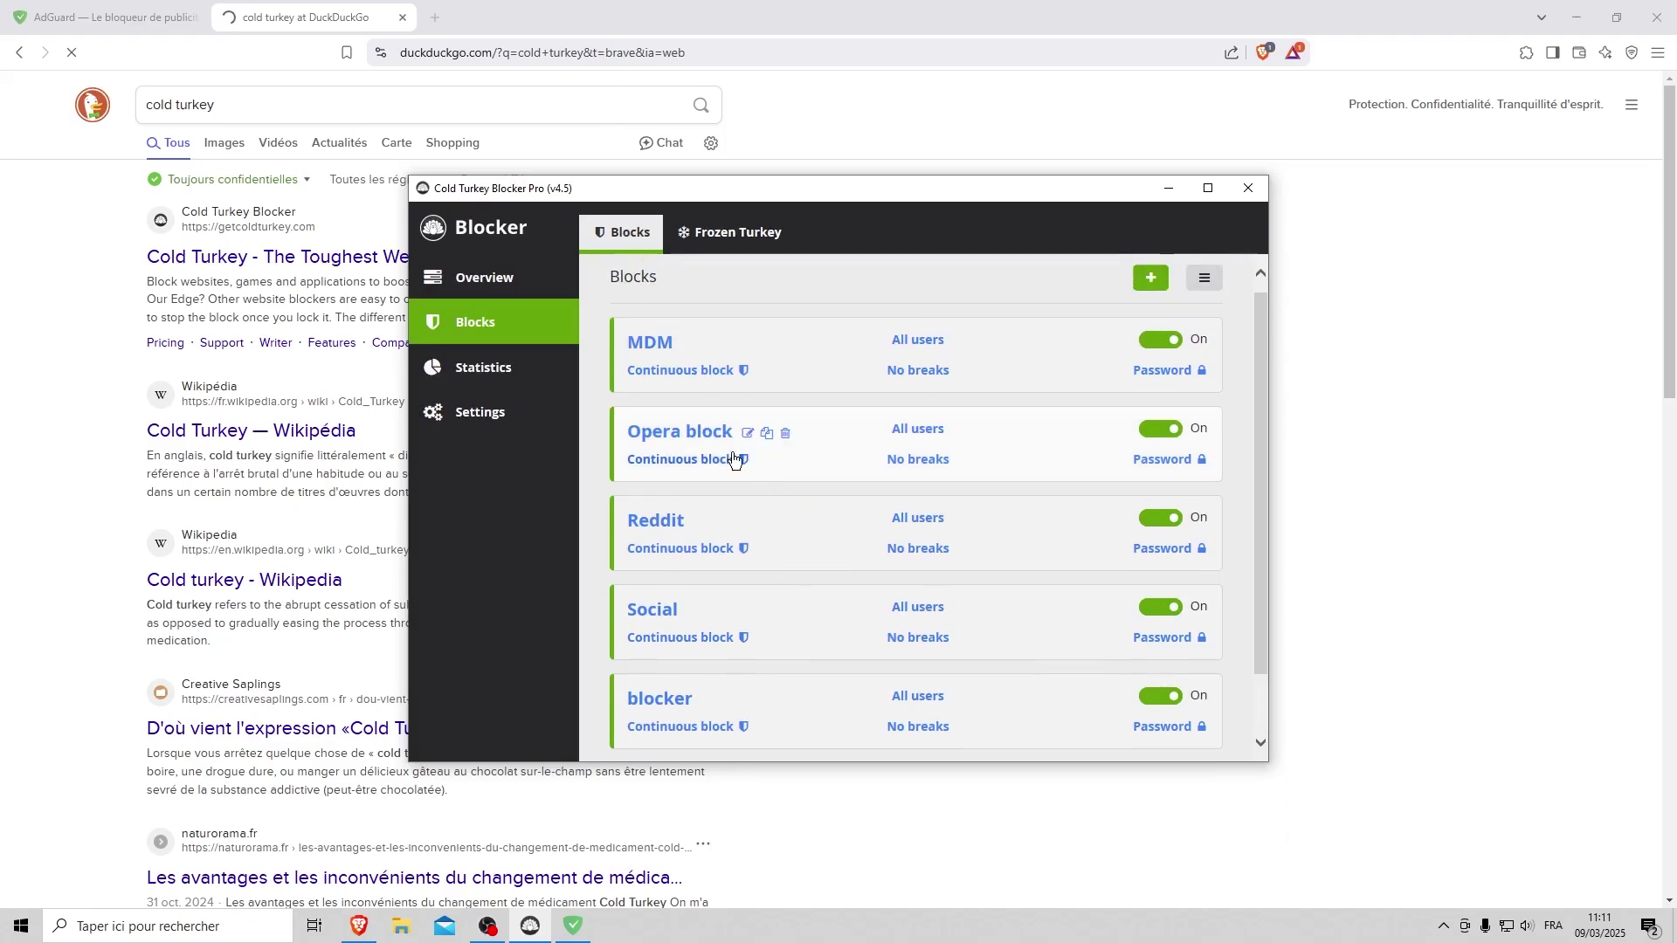
Unlock the Opera block with its password, confirm opera.exe under Applications, and save it.
left_click(693, 438)
key("ctrl+v")
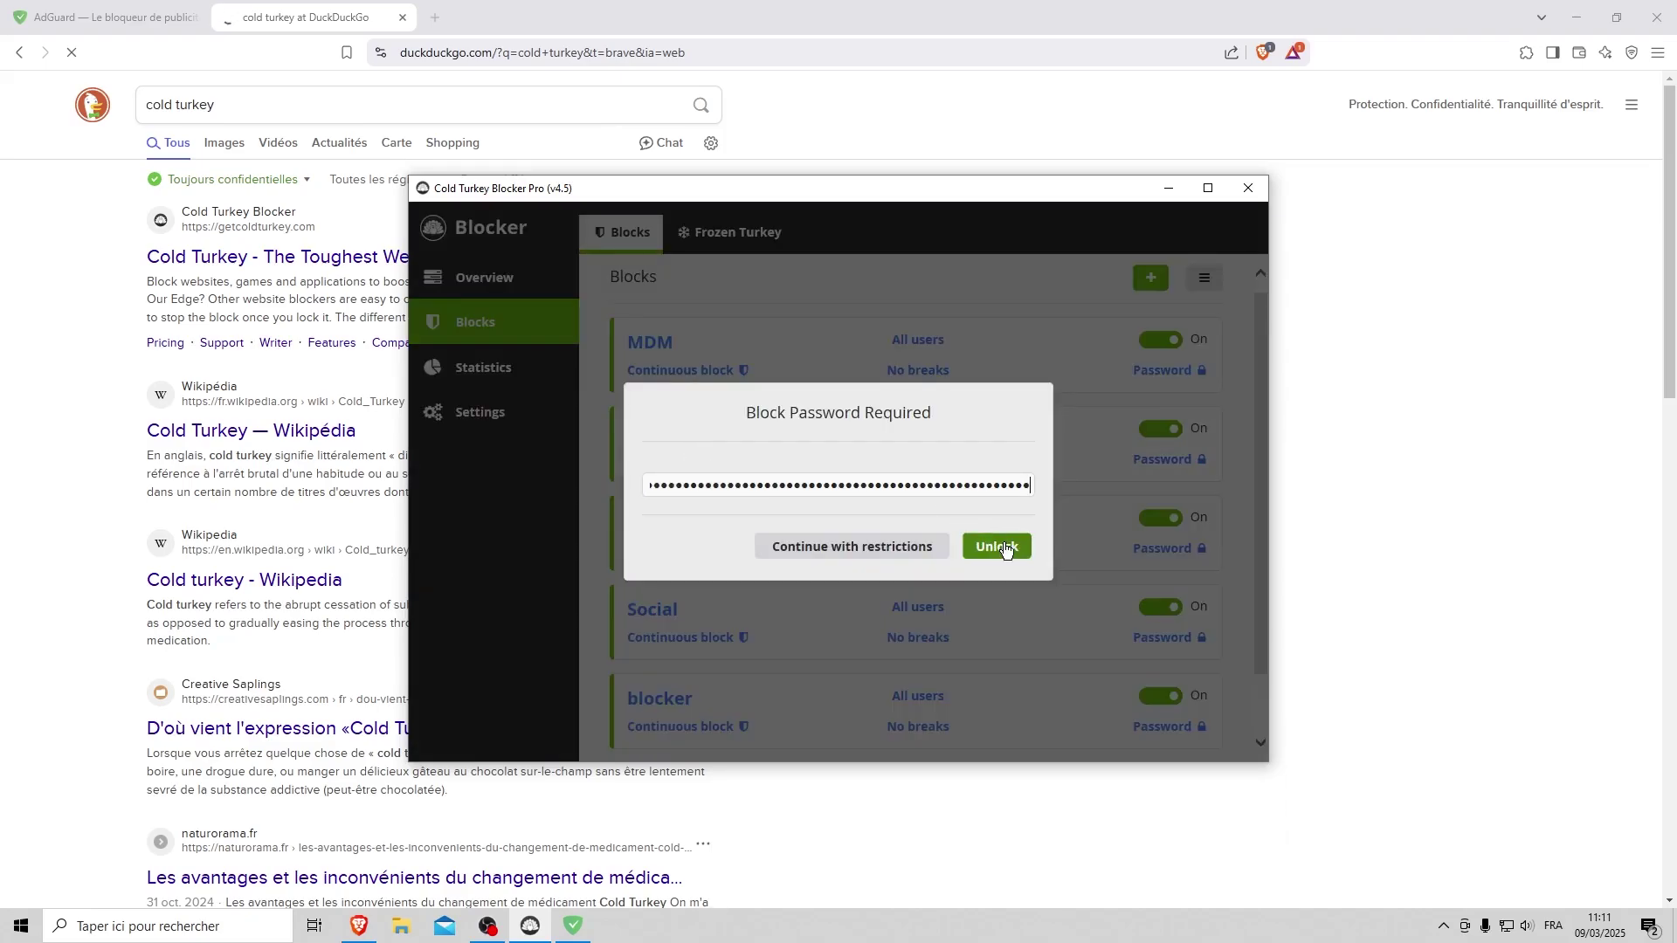
left_click(1001, 545)
left_click(907, 342)
left_click(715, 469)
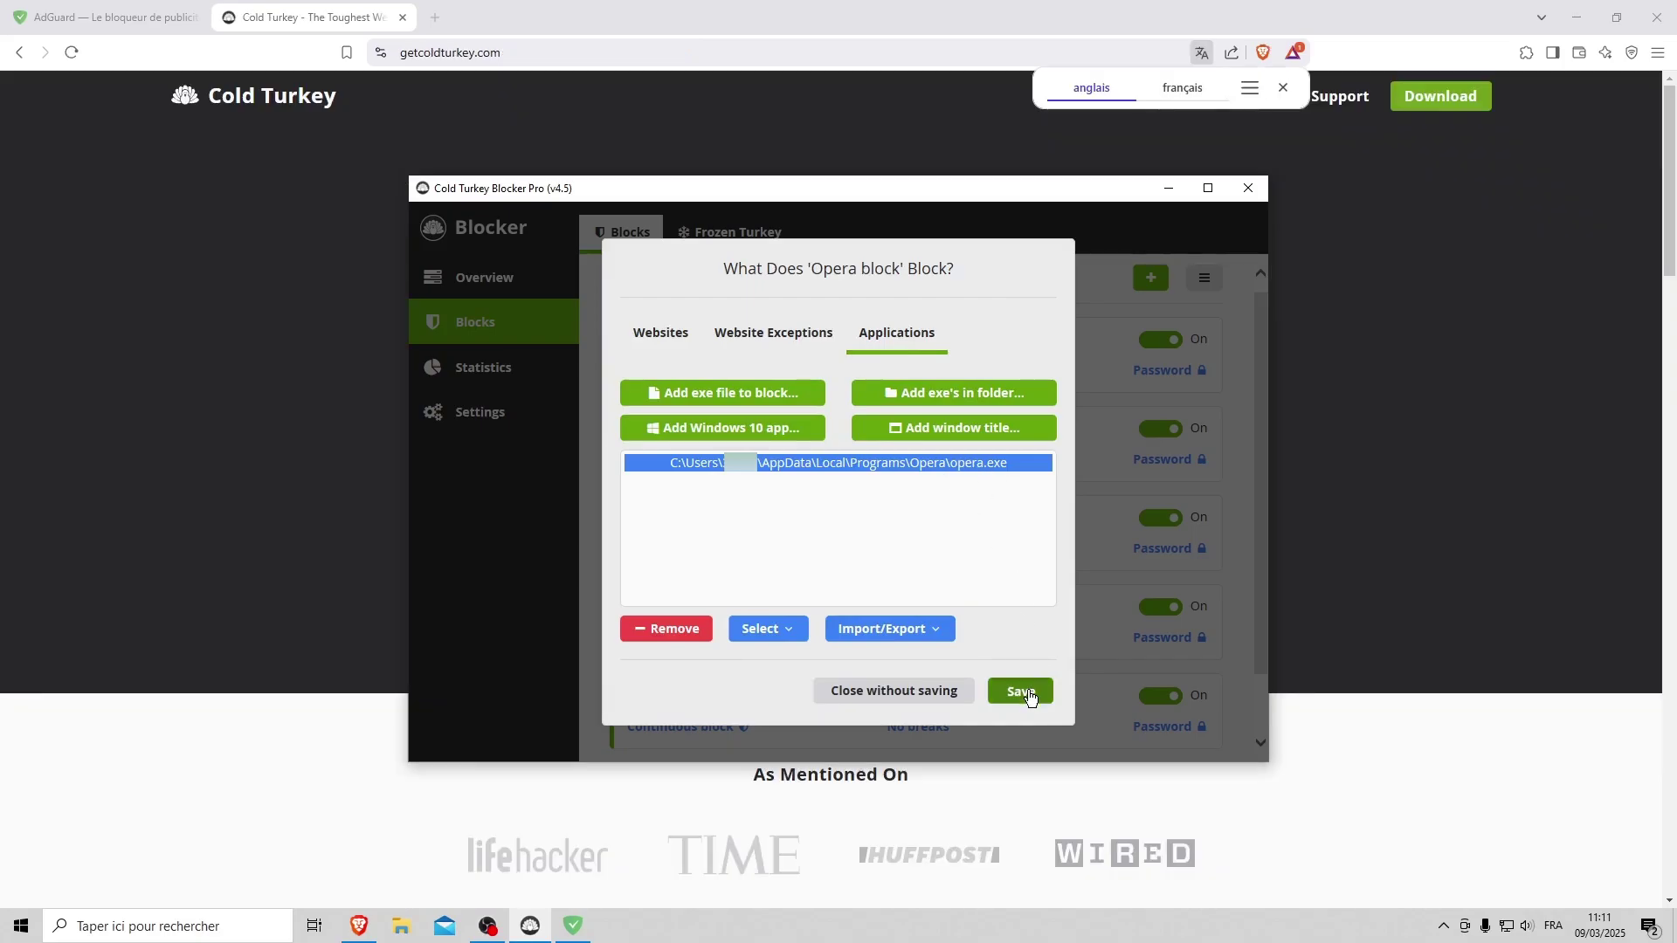
left_click(1021, 691)
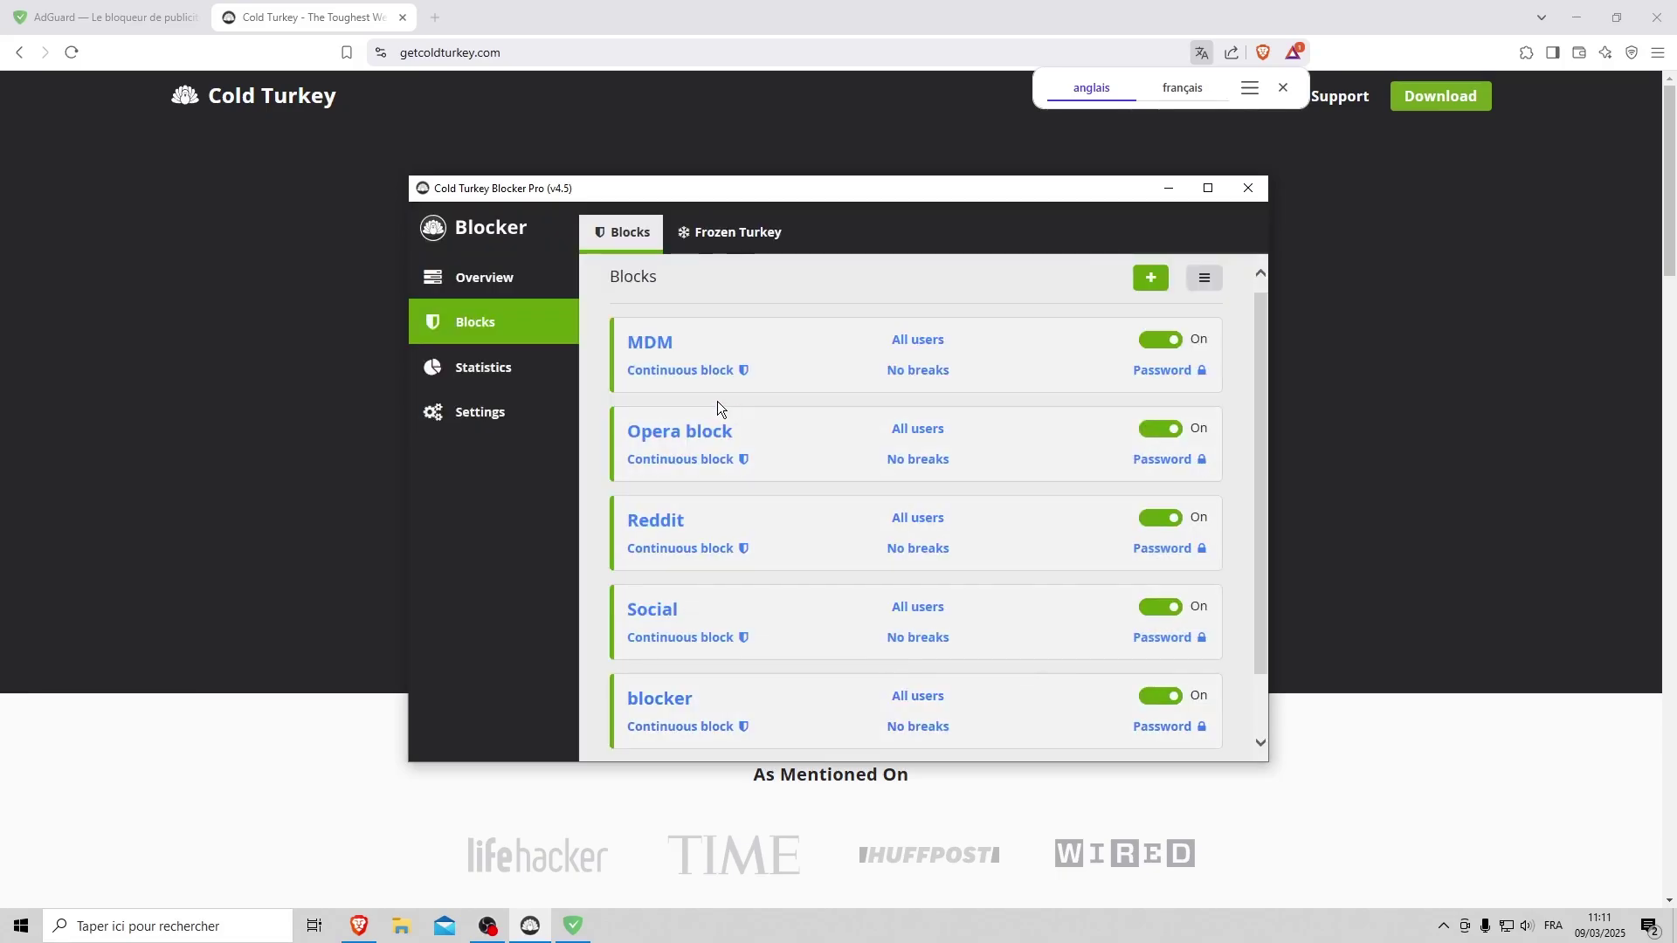
scroll(604, 410, "down", 1)
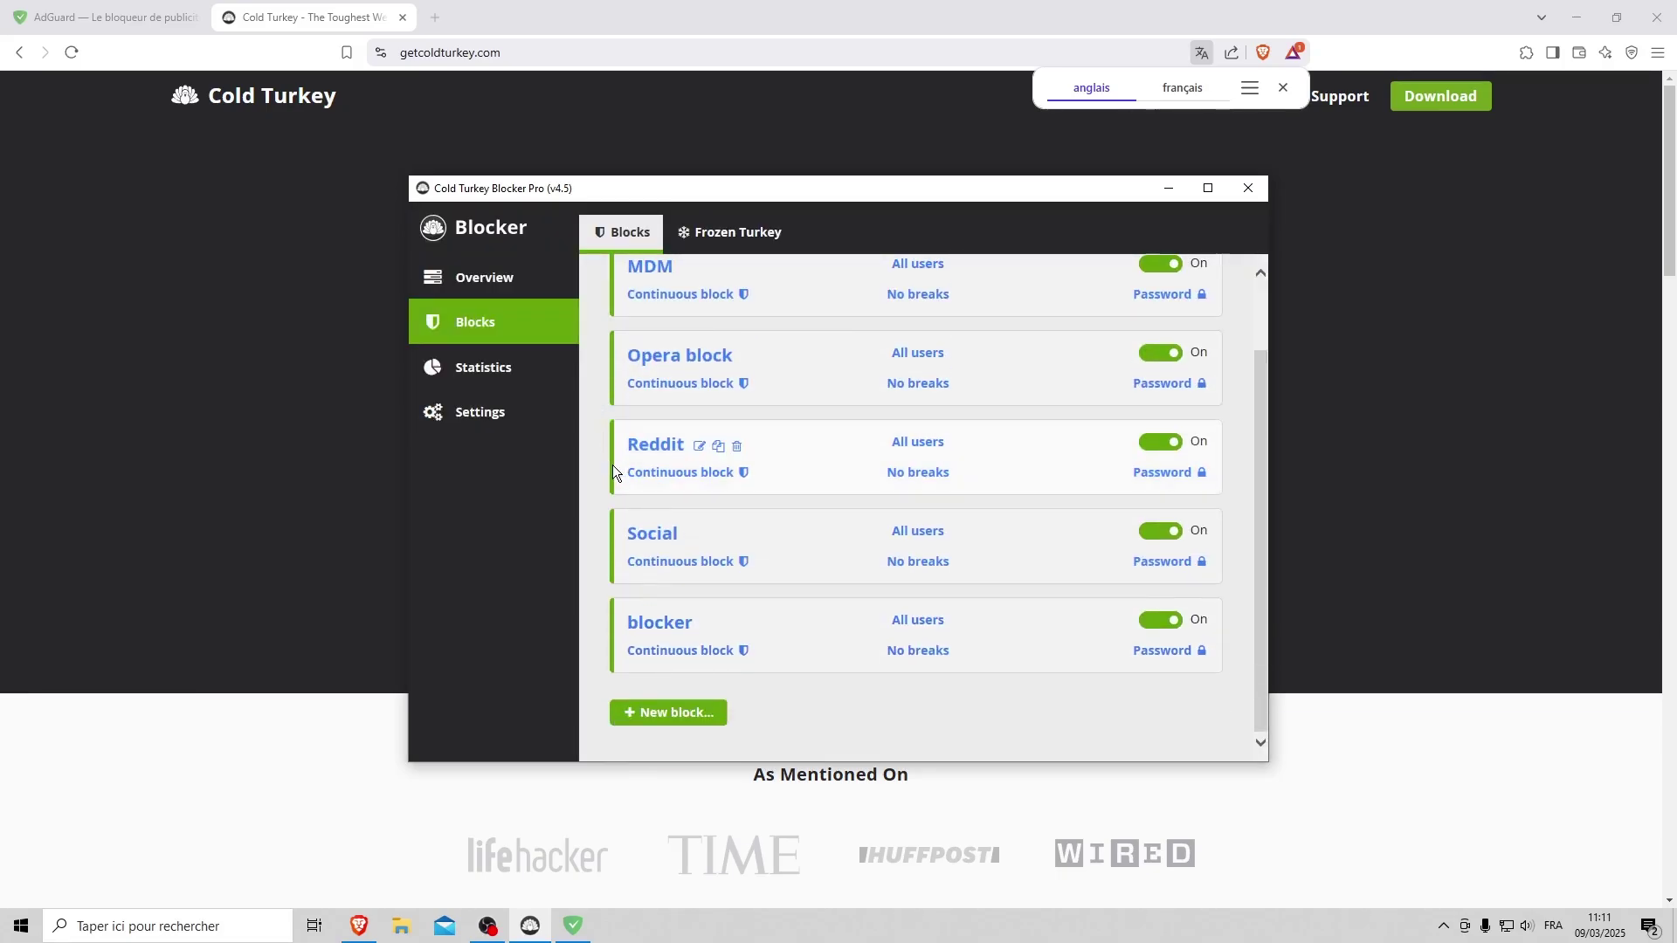
Search 'tor' and launch Tor Browser, which Cold Turkey blocks as an unsupported browser.
left_click(166, 925)
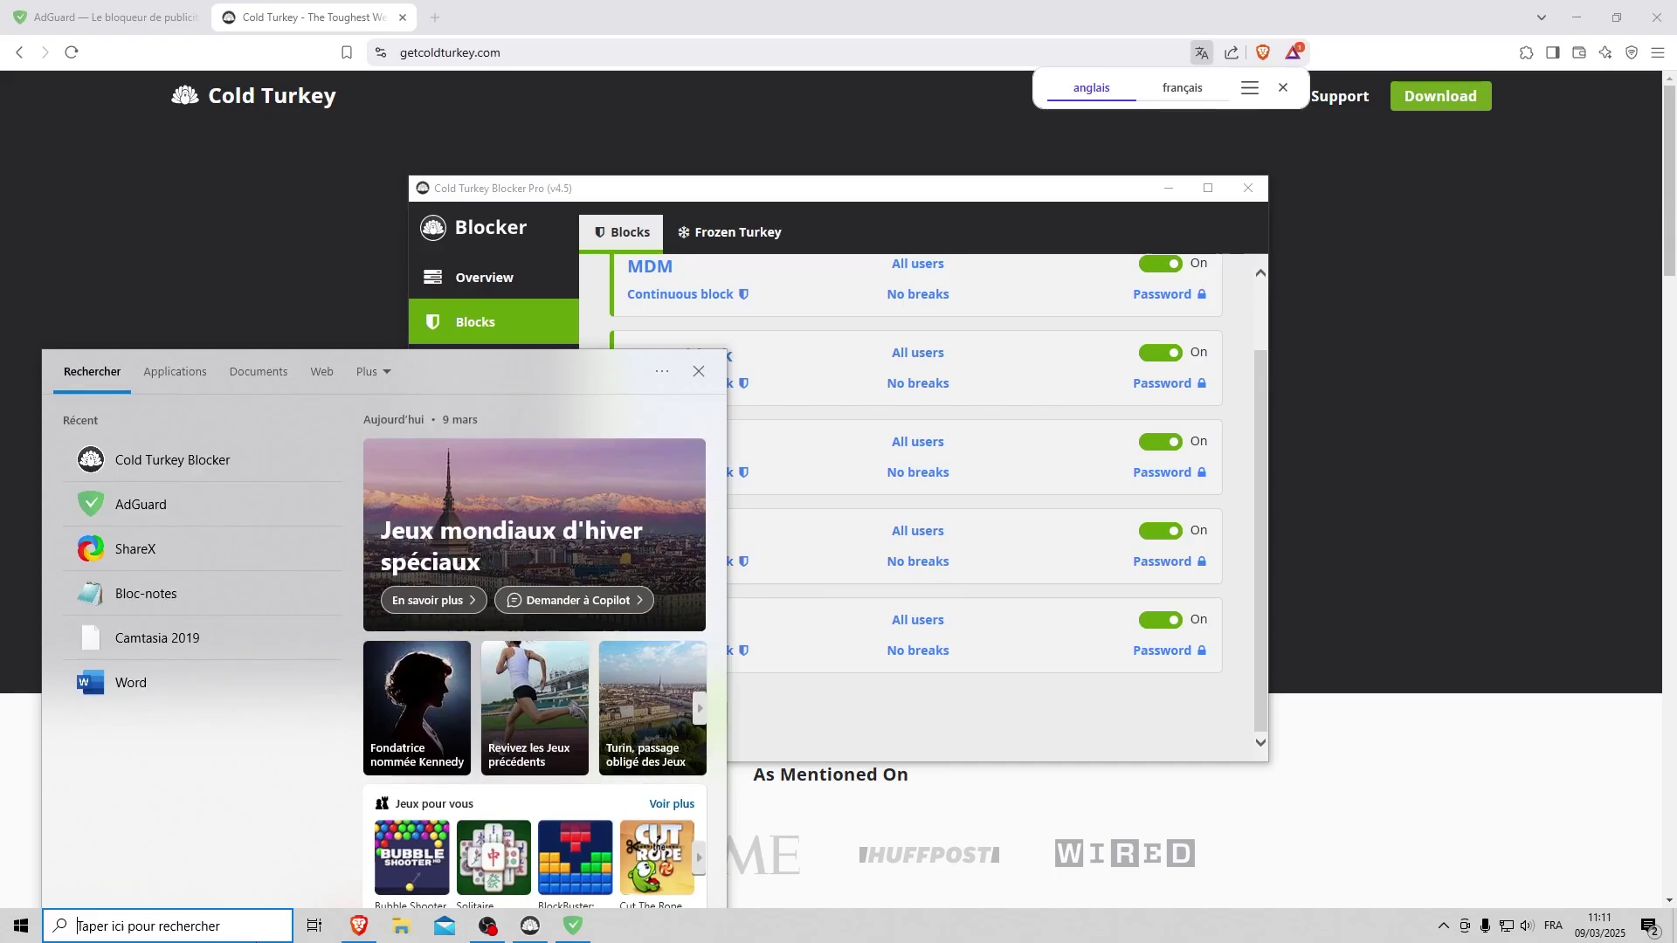
type("tor")
left_click(259, 470)
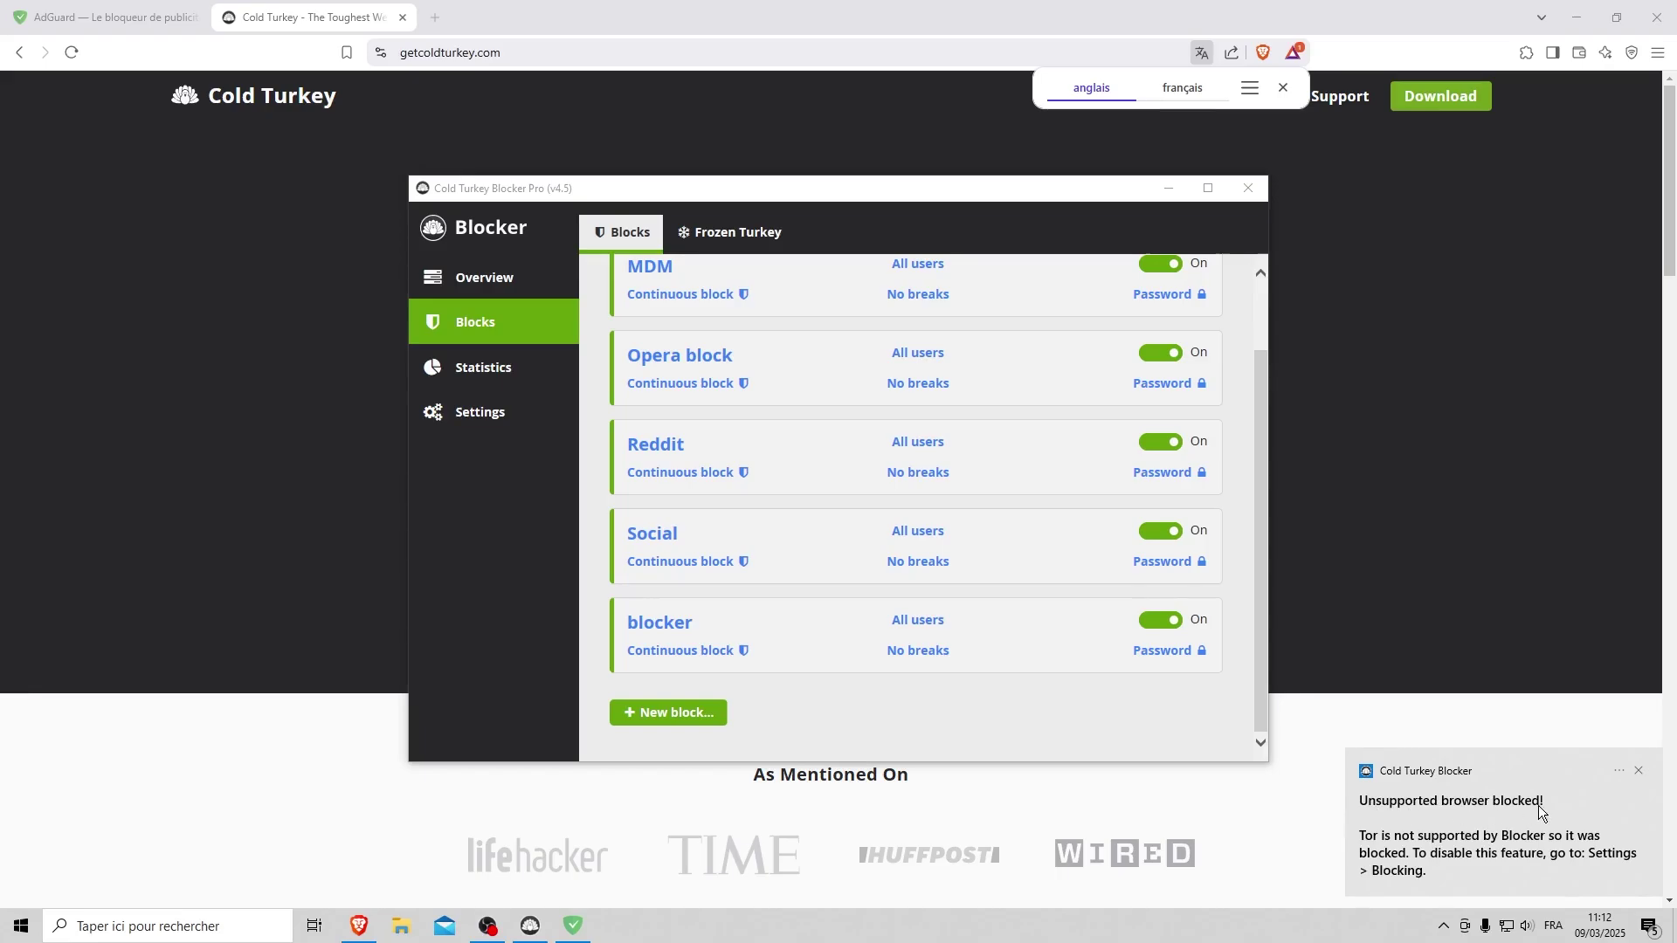
mouse_move(673, 471)
scroll(810, 554, "up", 2)
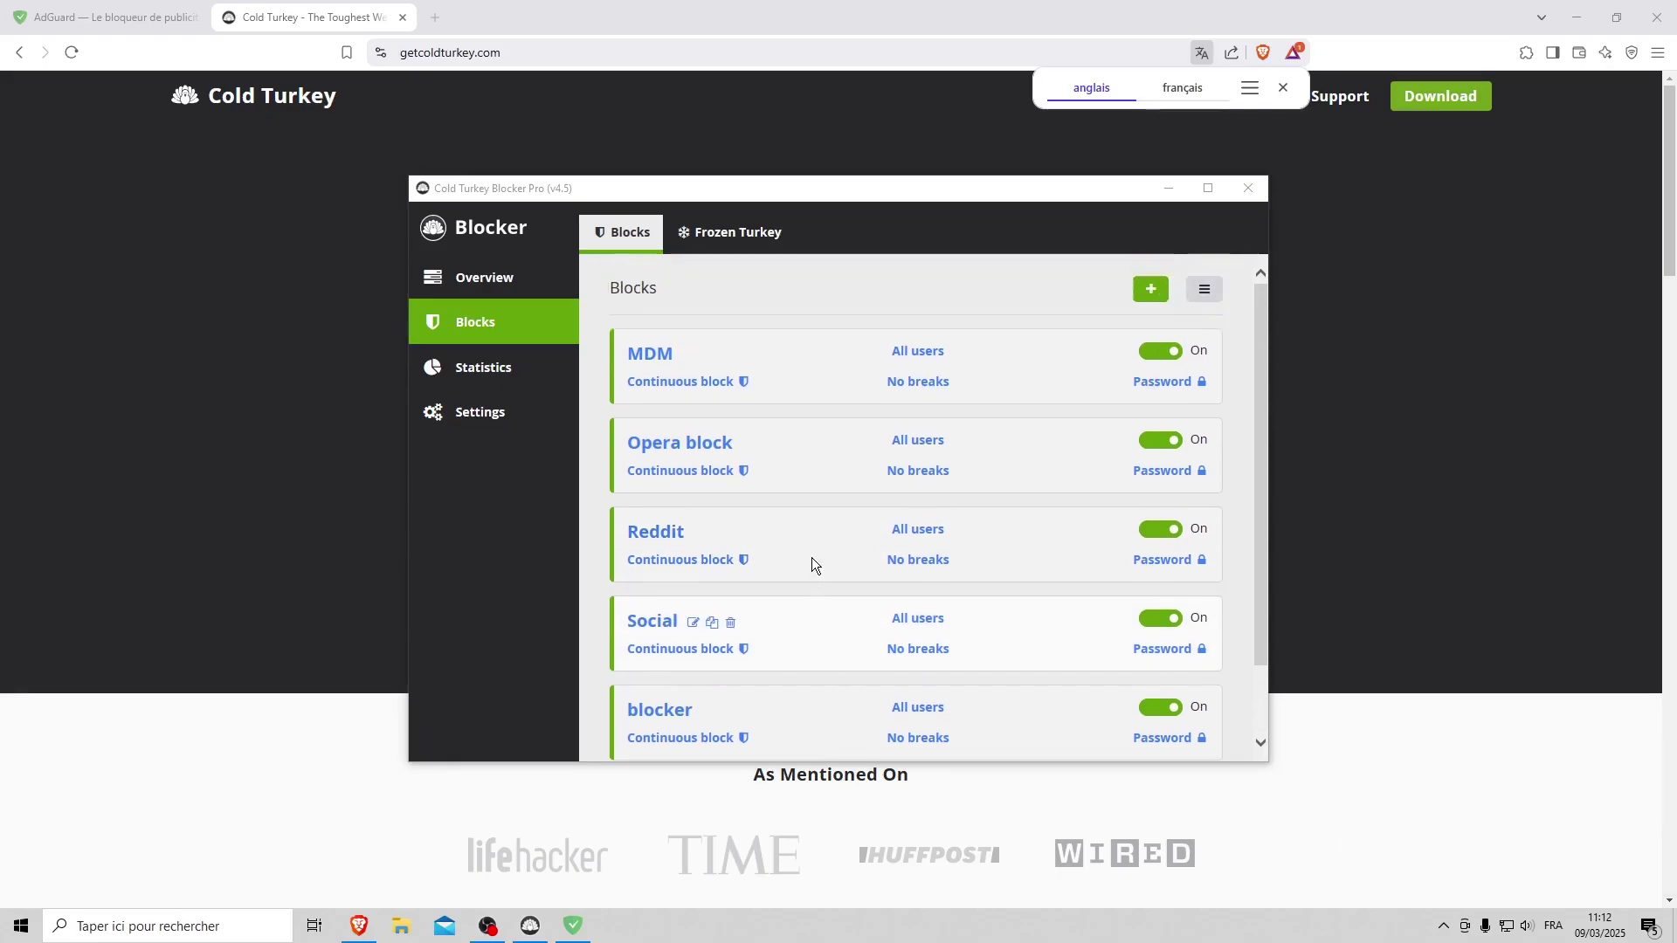
Search 'cold' and choose Désinstaller for Cold Turkey Blocker from the Start menu.
left_click(243, 927)
type("cold")
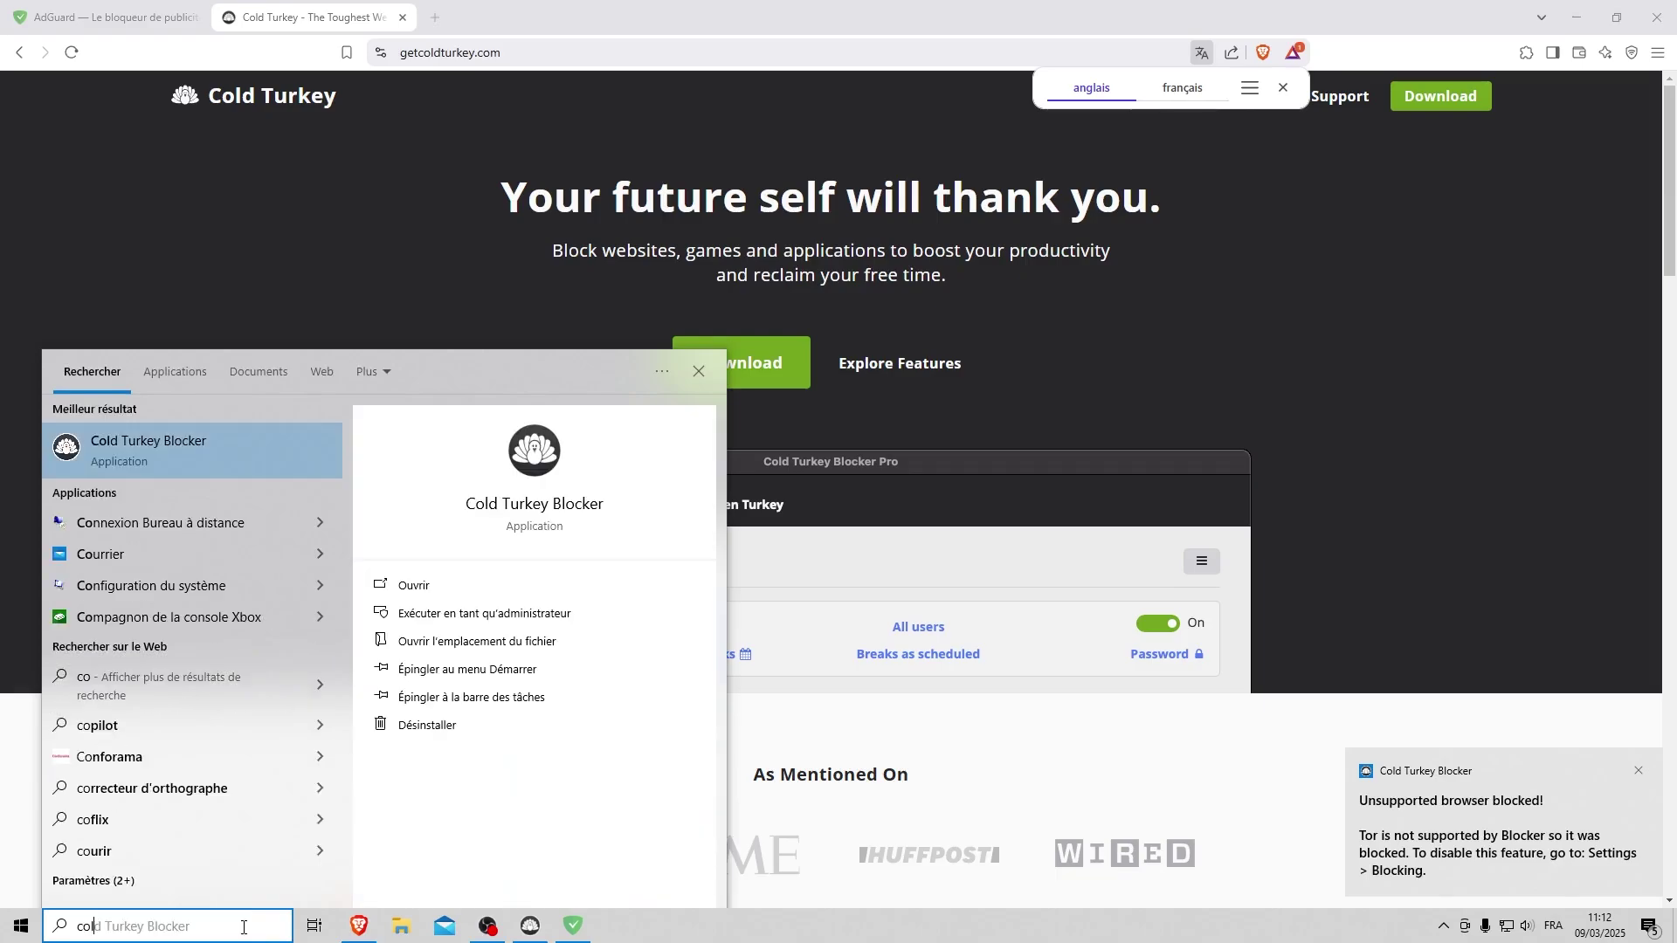
right_click(228, 449)
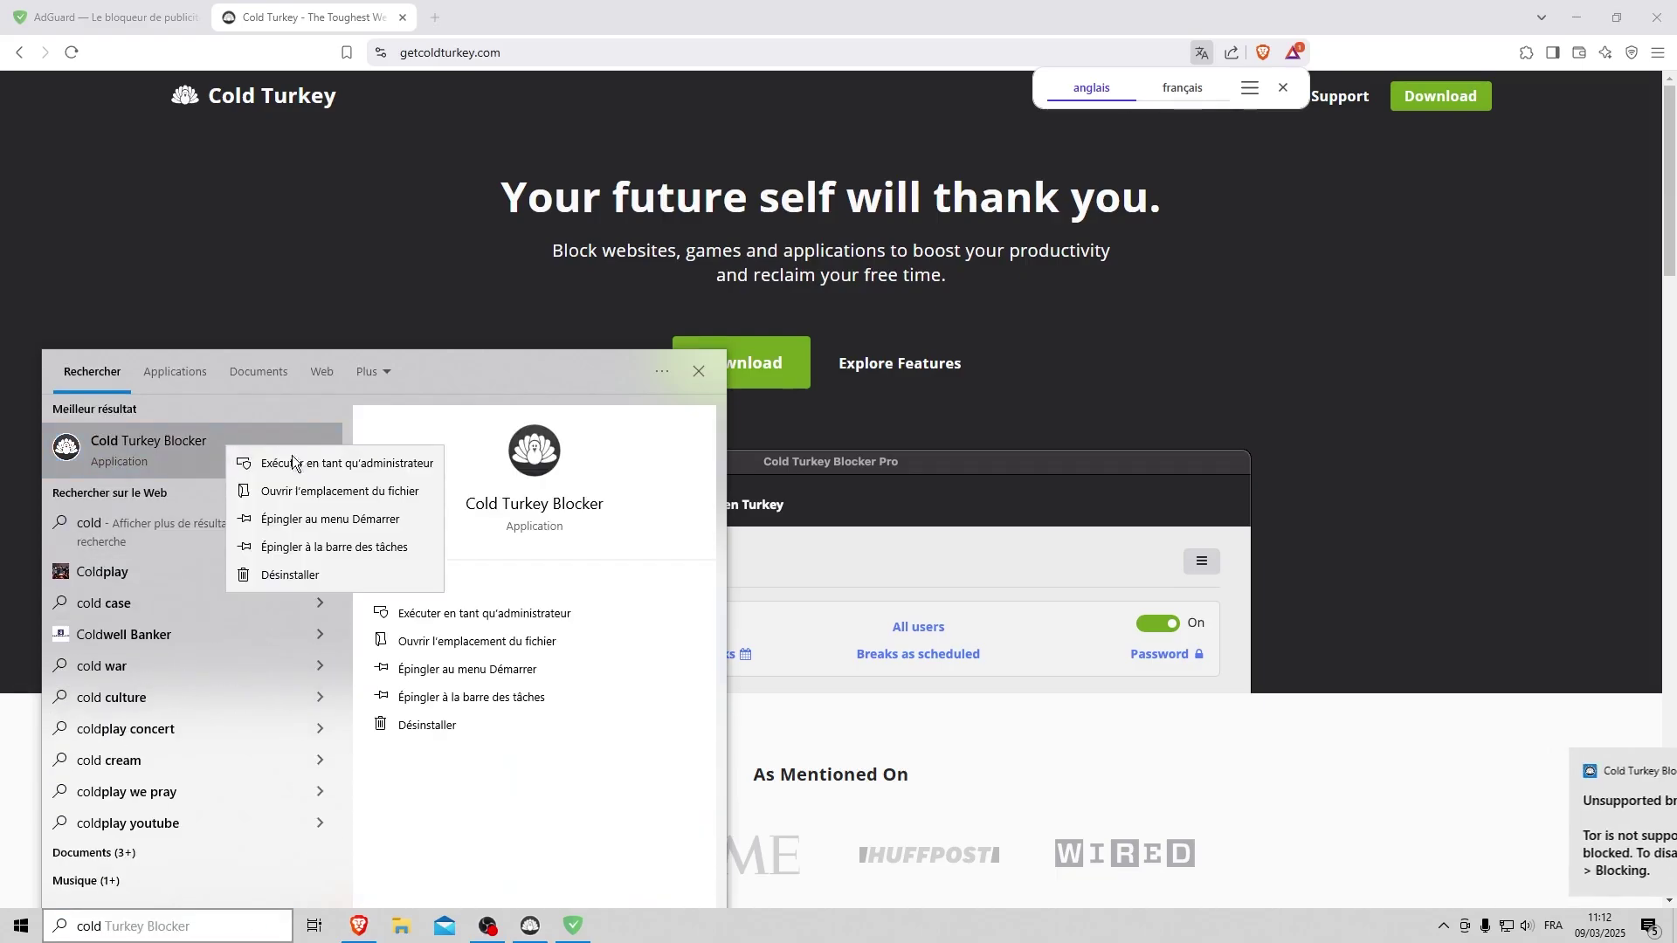
left_click(355, 574)
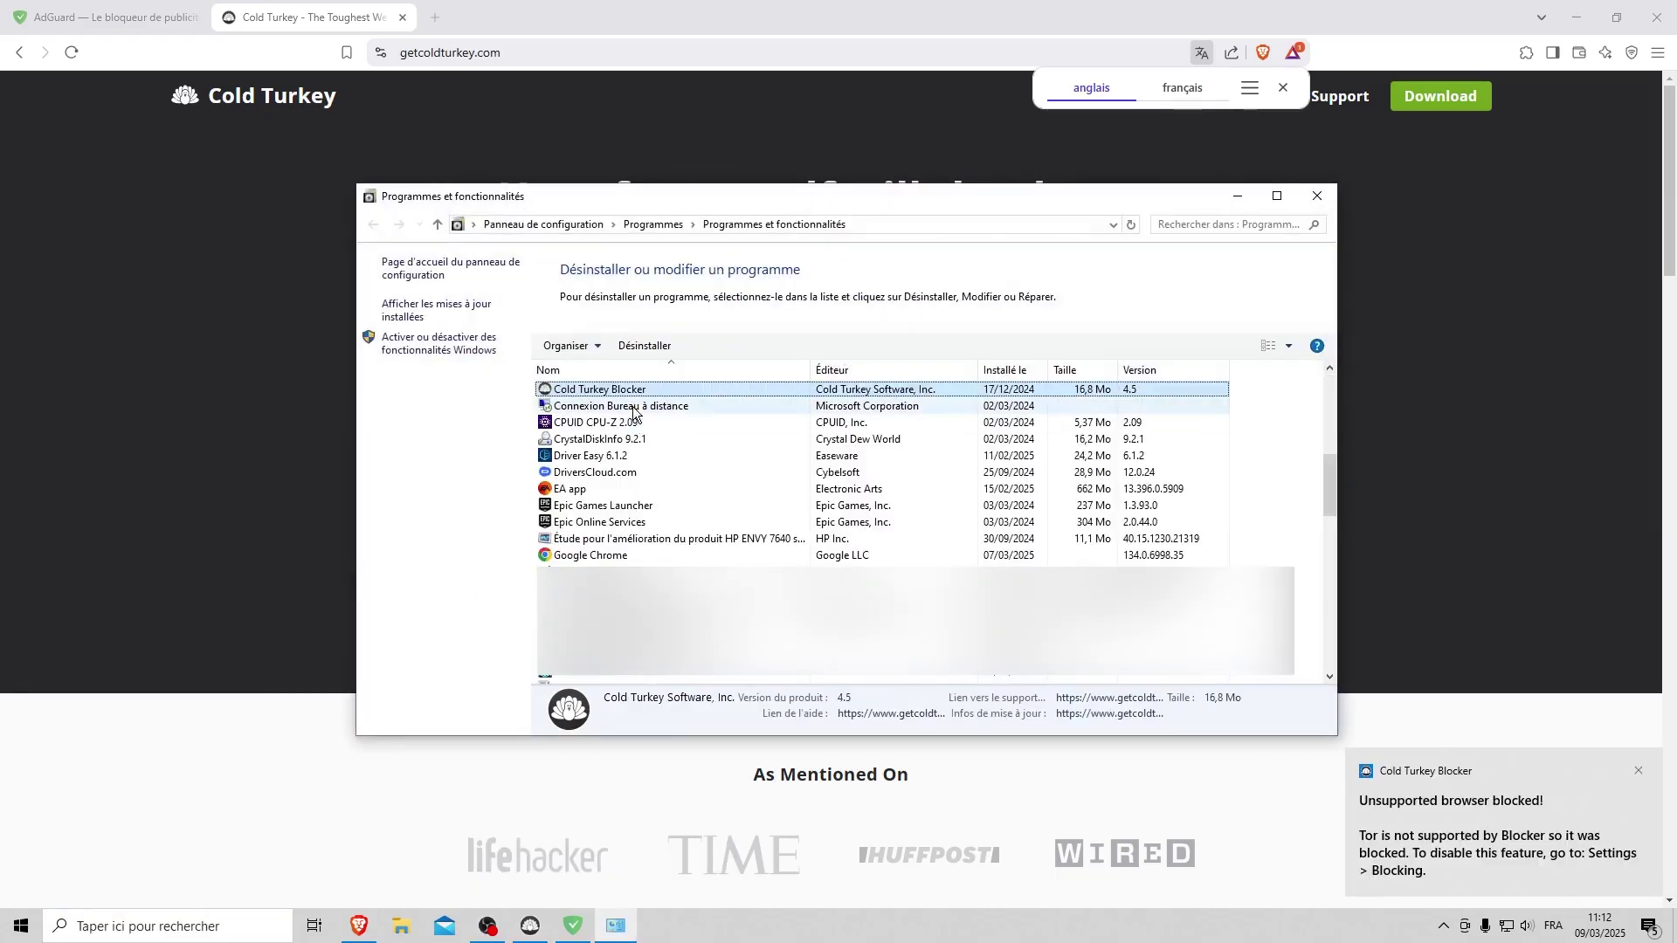
Uninstall Cold Turkey Blocker from Programmes et fonctionnalités, accept the locked-block refusal, and close the list.
right_click(629, 389)
left_click(690, 411)
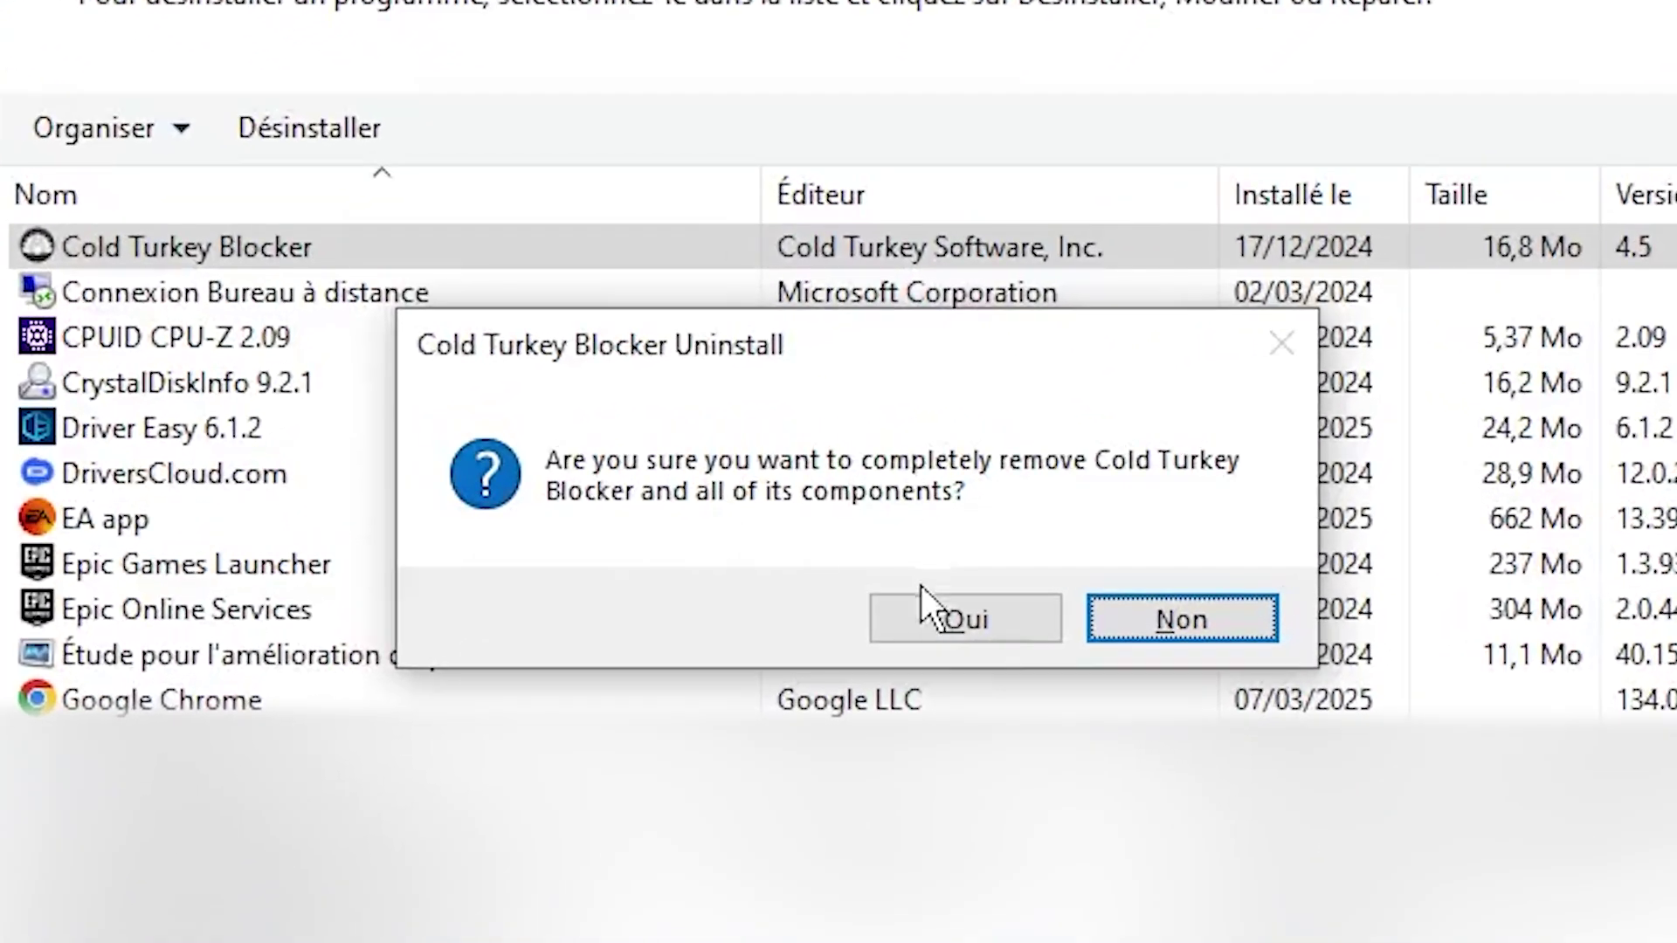
left_click(888, 548)
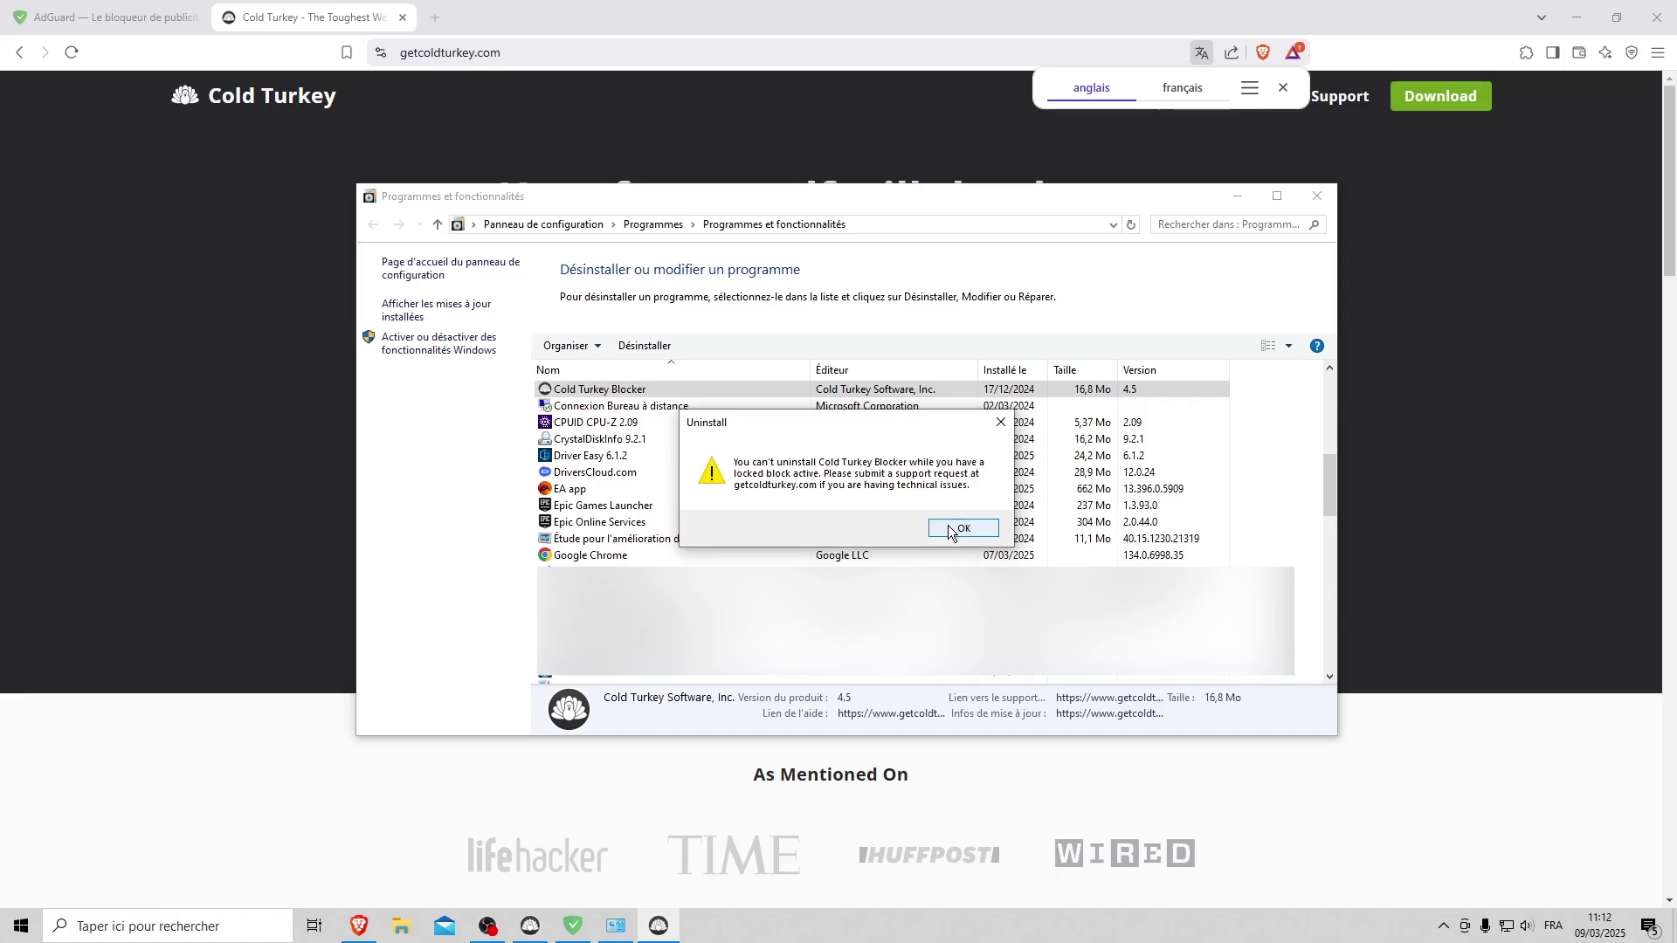
left_click(1179, 626)
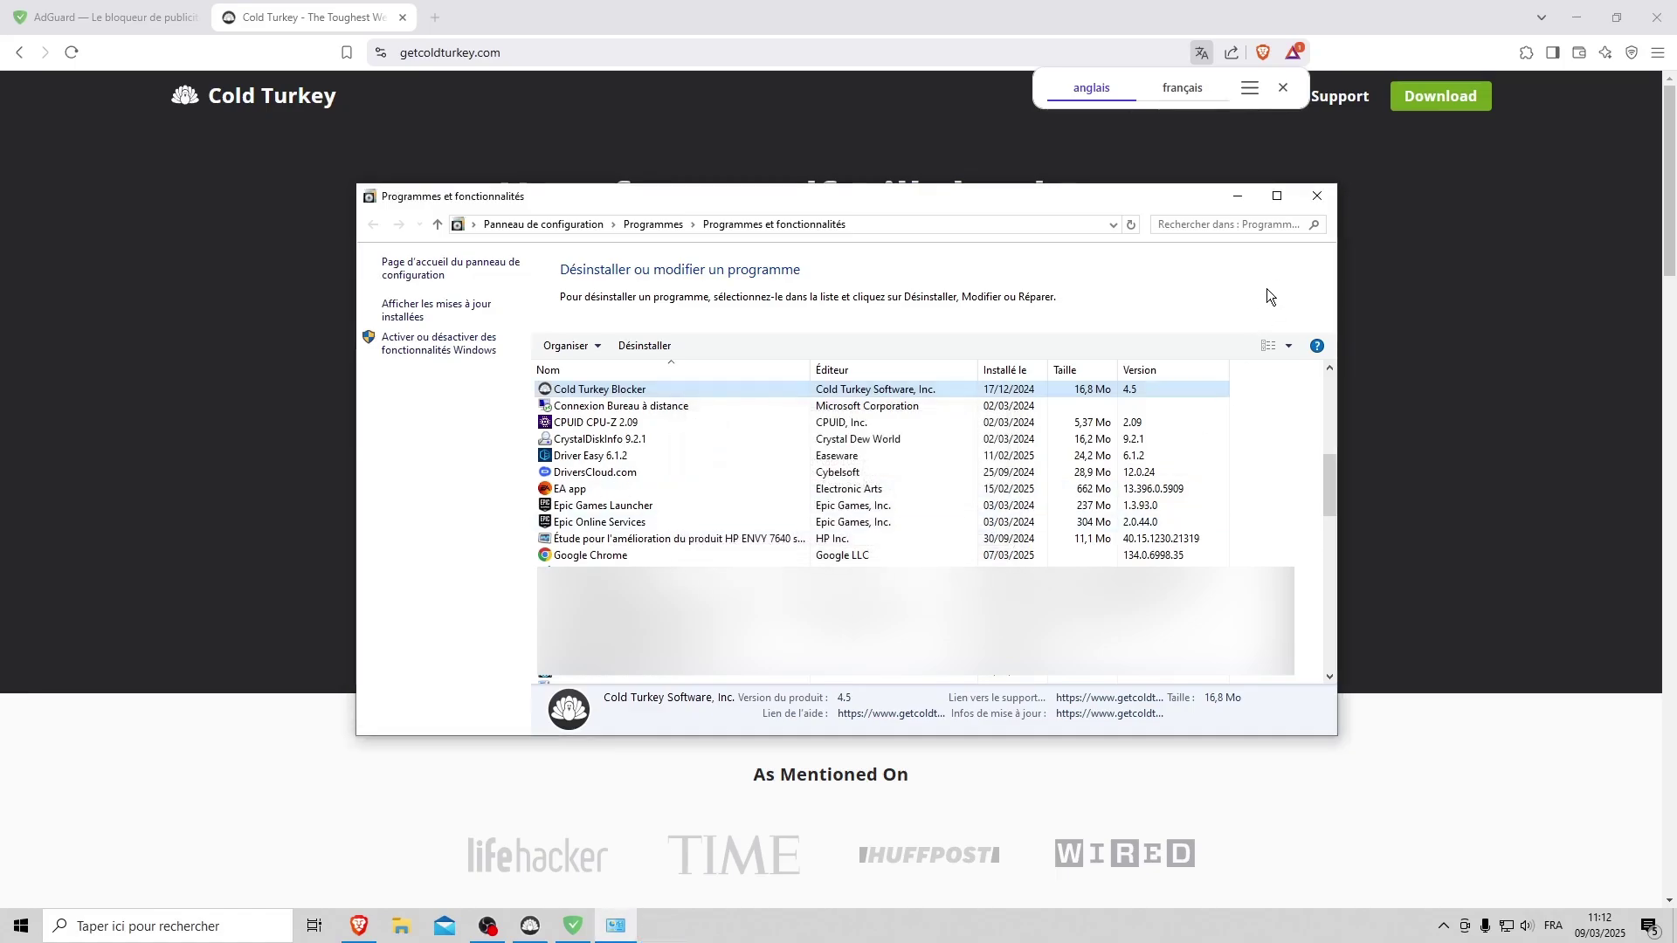
left_click(1317, 196)
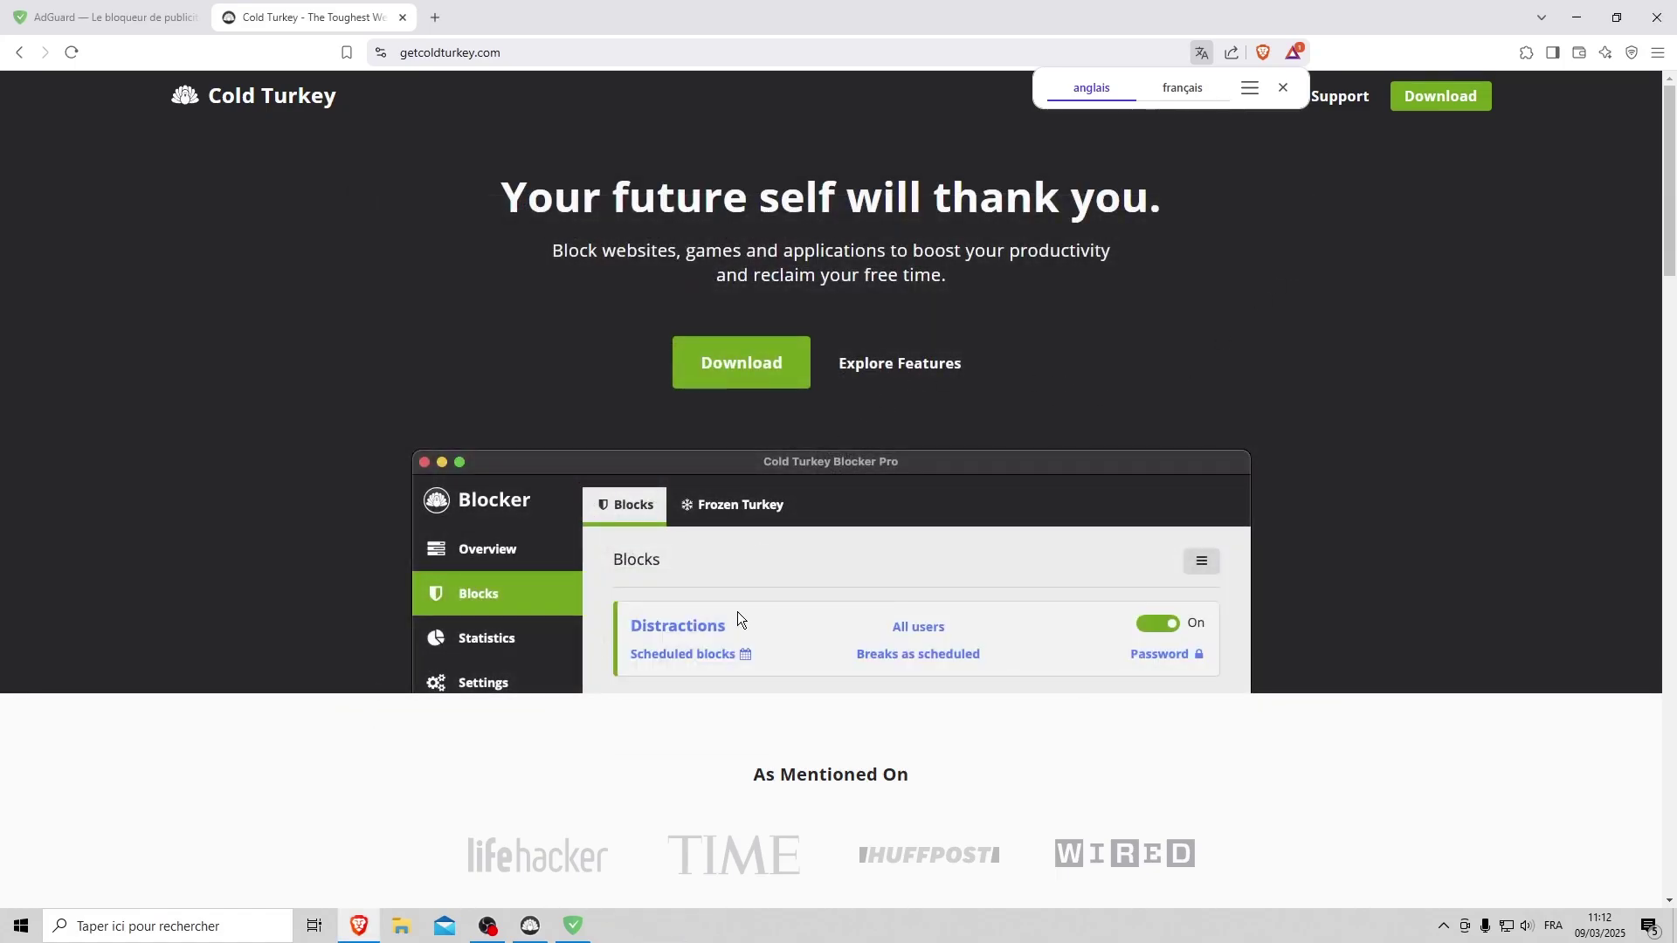
Run Notepad as administrator and open the hosts file from drivers\etc using Tous les fichiers.
key("super+s")
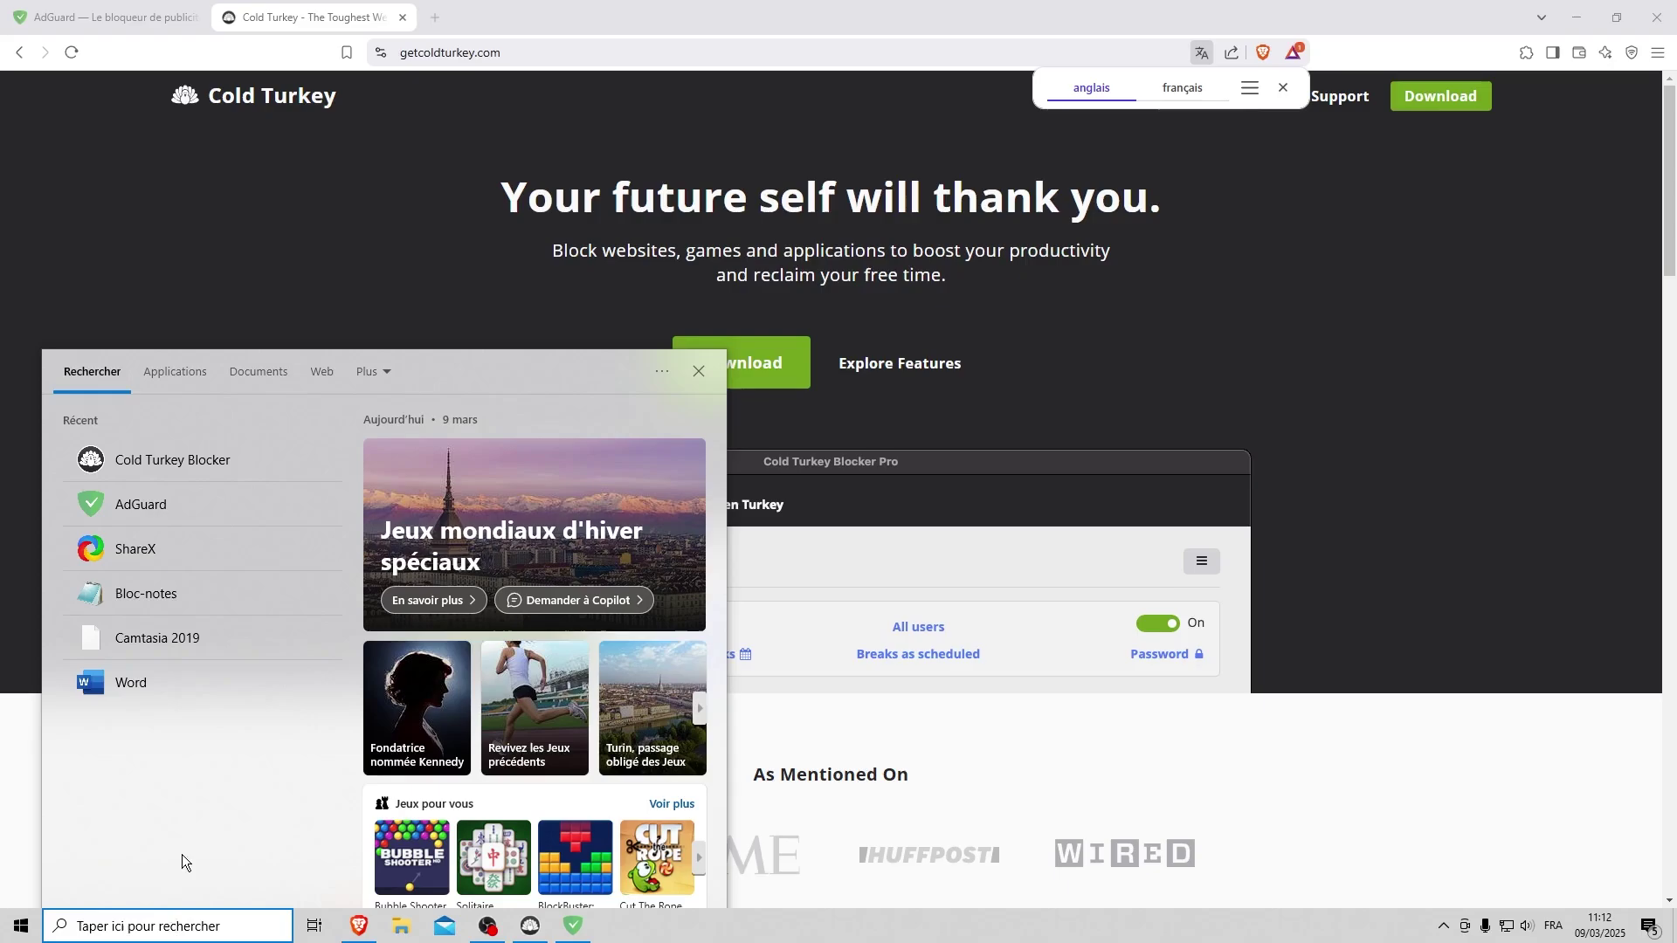
right_click(95, 601)
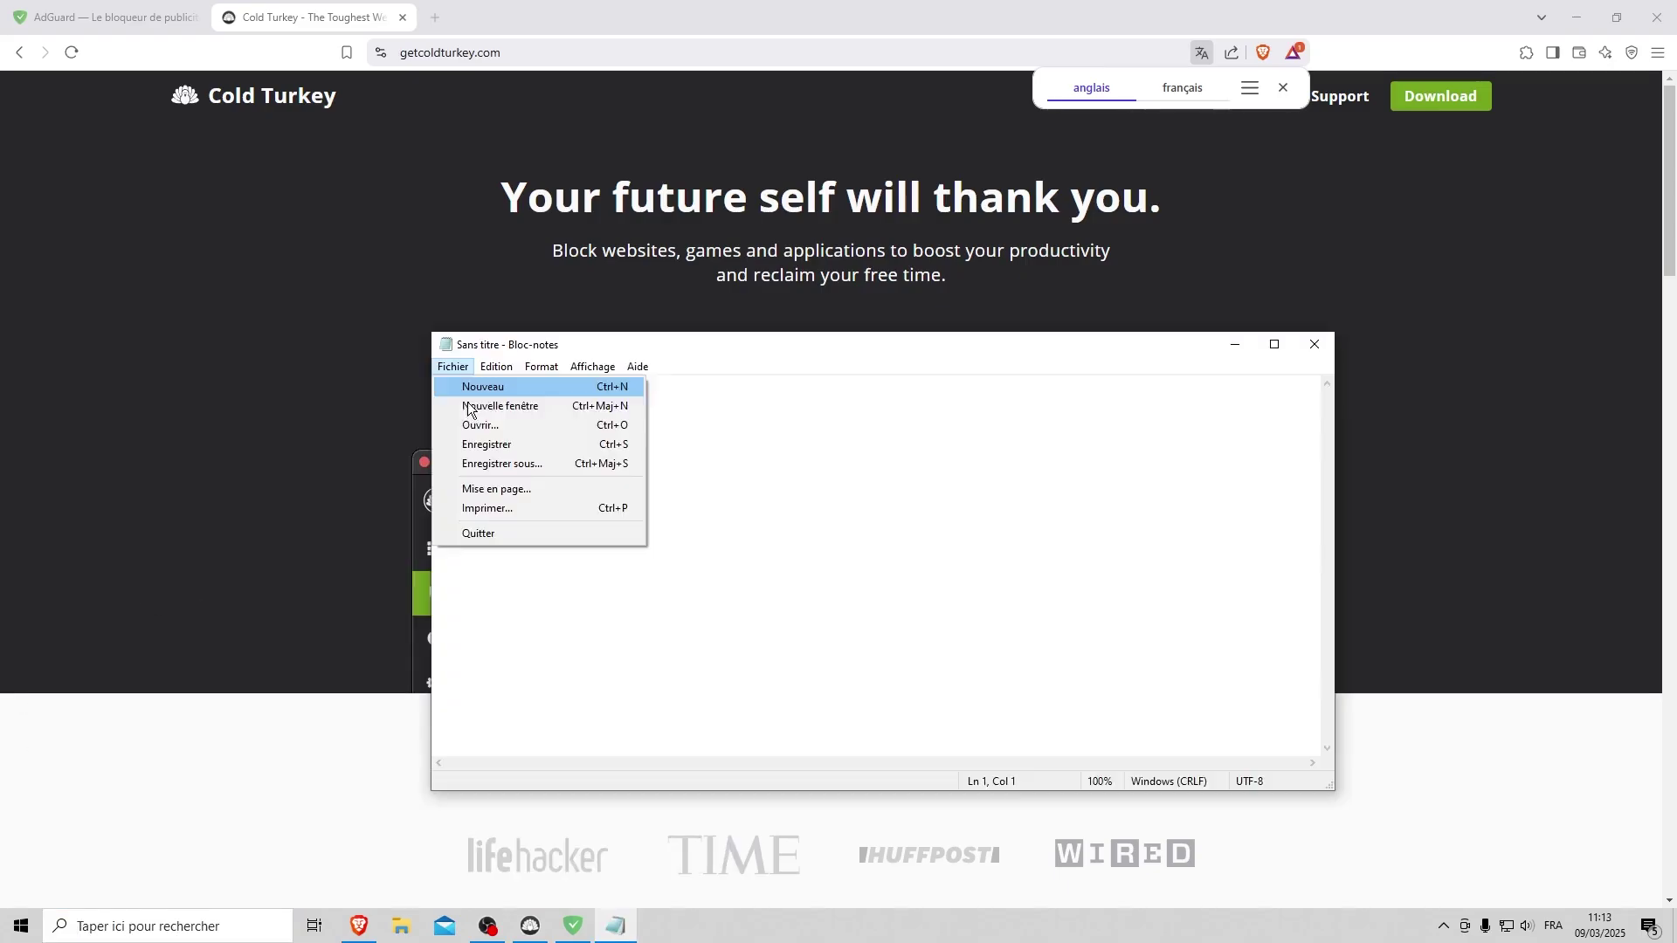
left_click(479, 423)
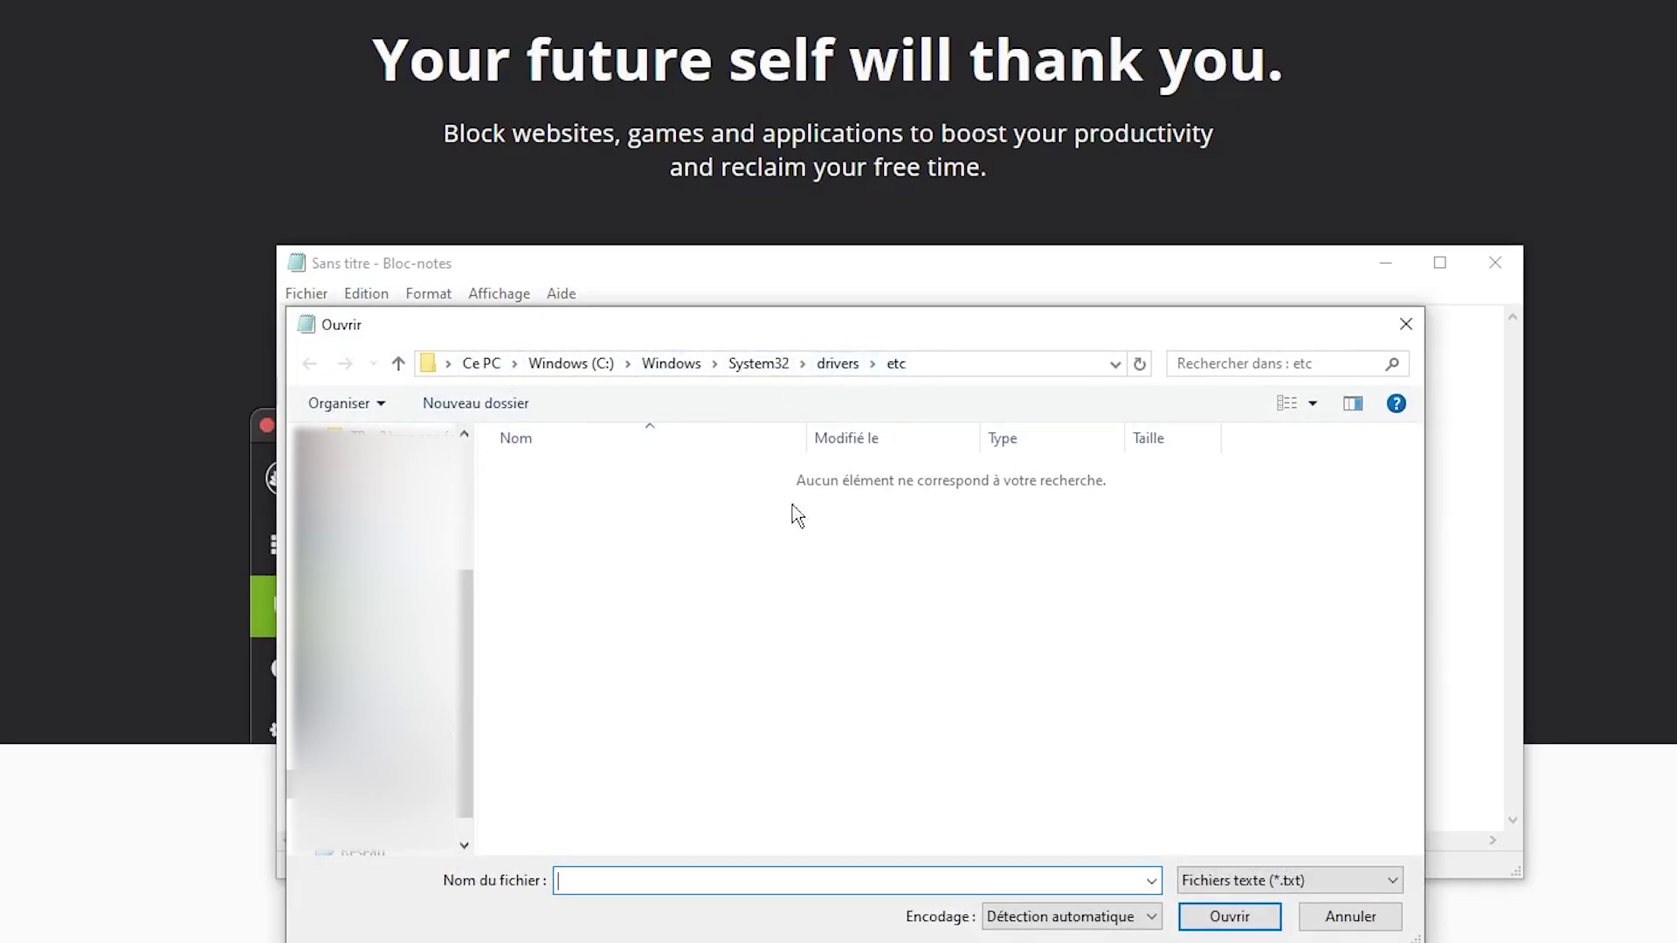
left_click(1240, 880)
left_click(1218, 921)
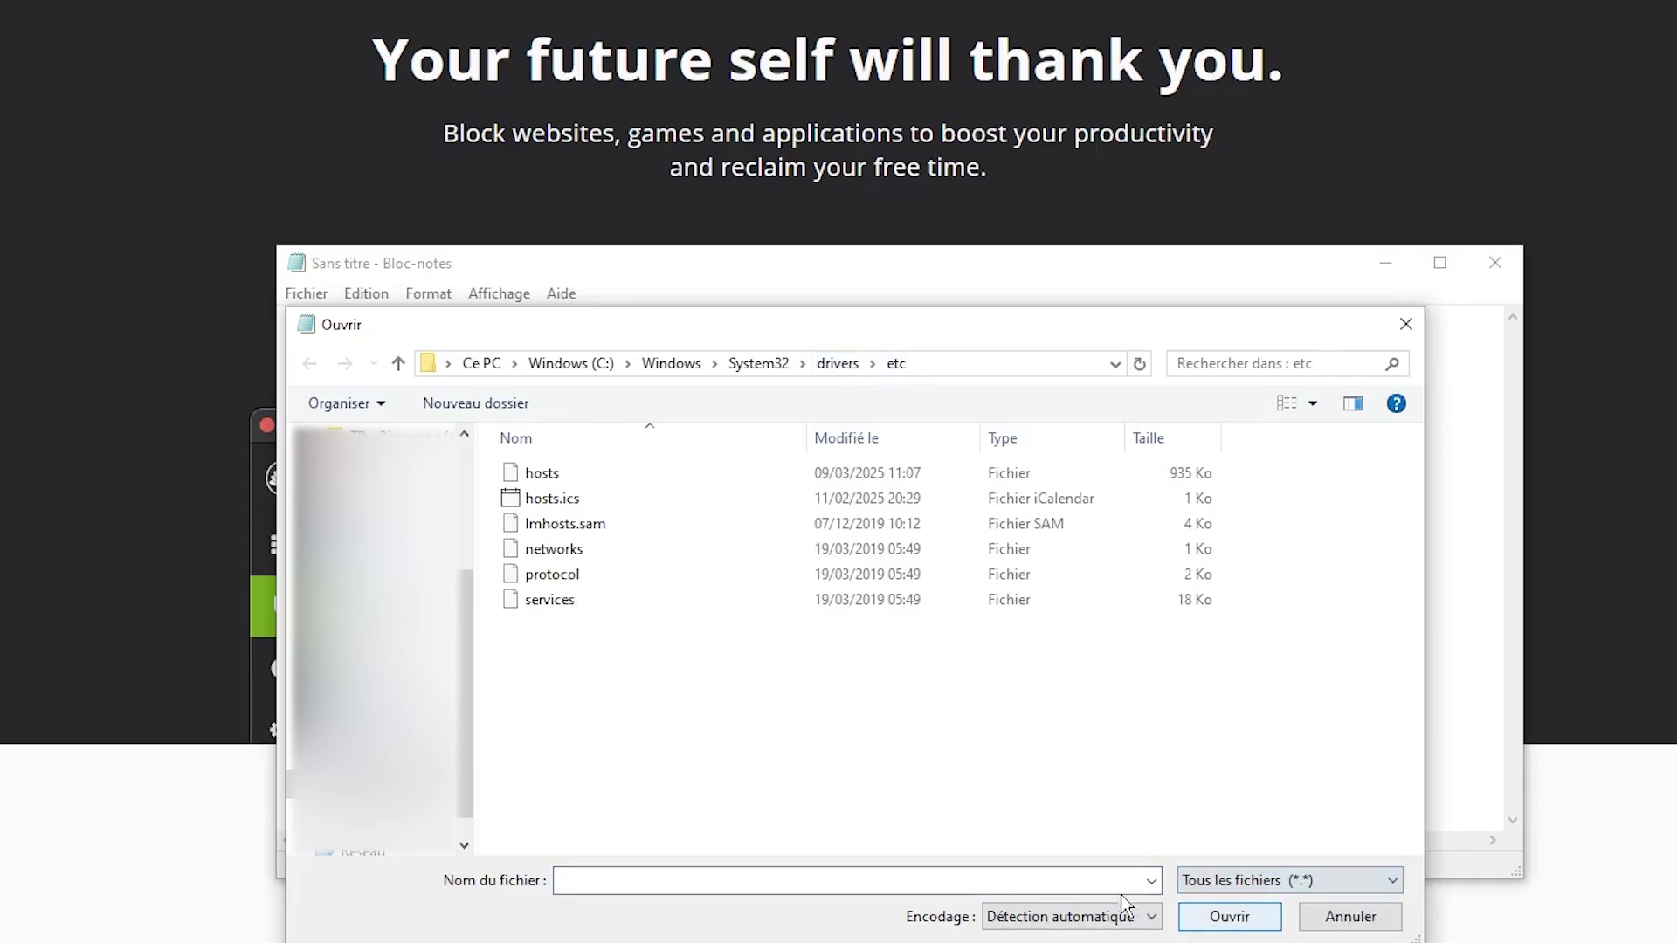
double_click(550, 474)
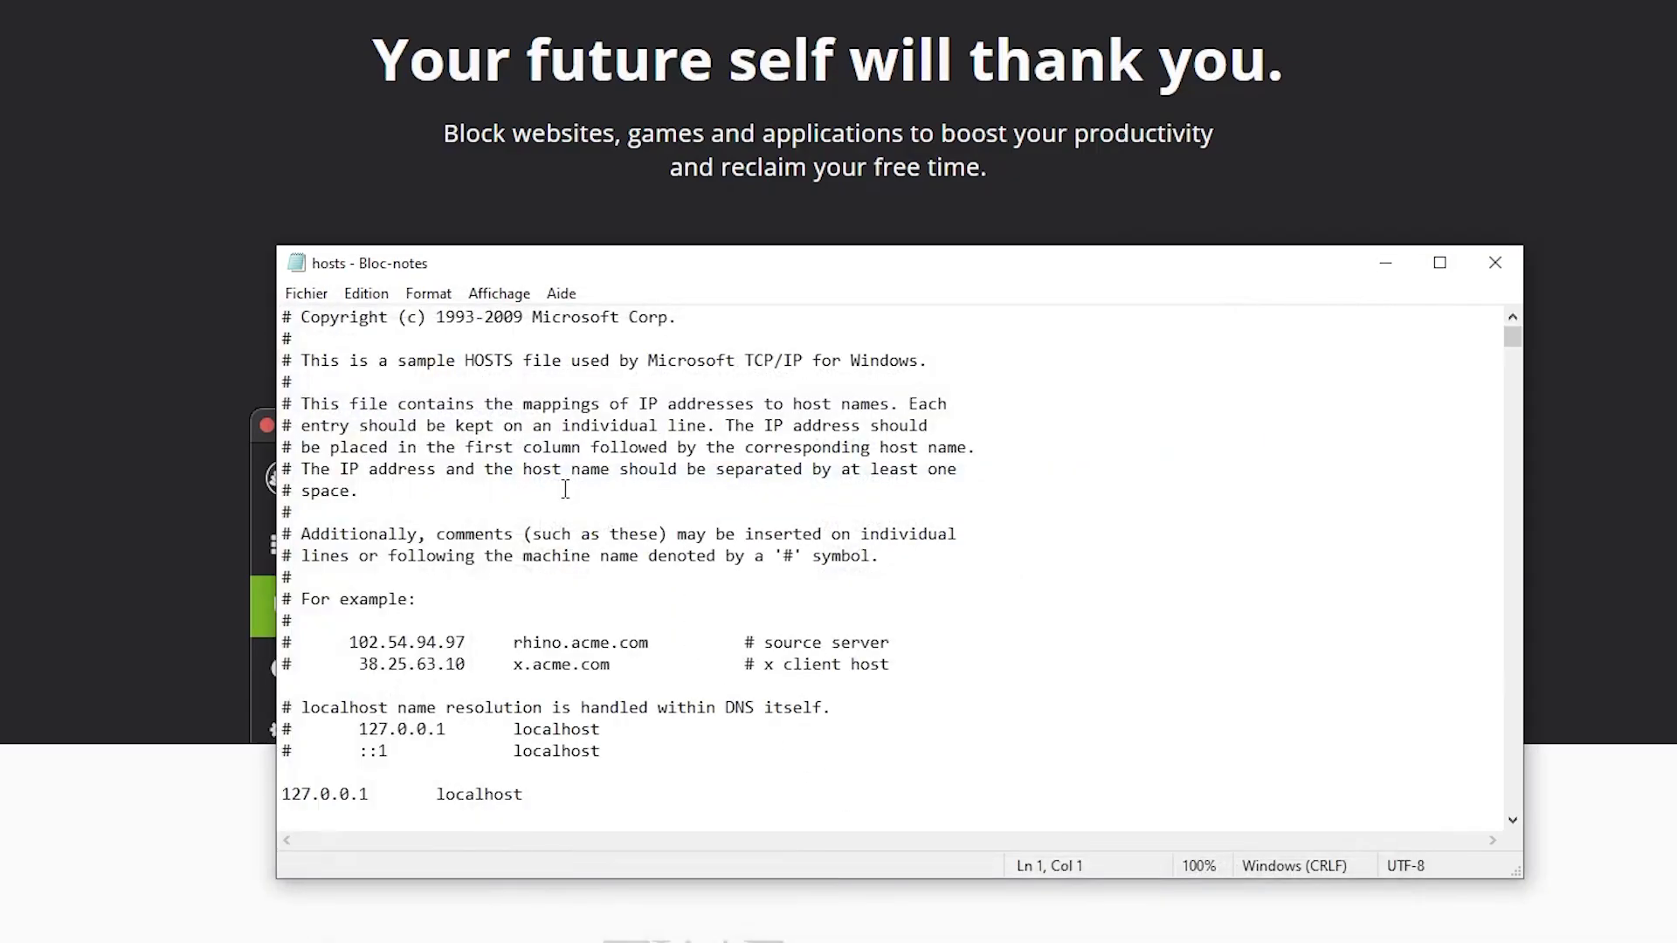
Check the 127.0.0.1 data.microsoft.com entry and save the hosts file.
scroll(1516, 338, "down", 2)
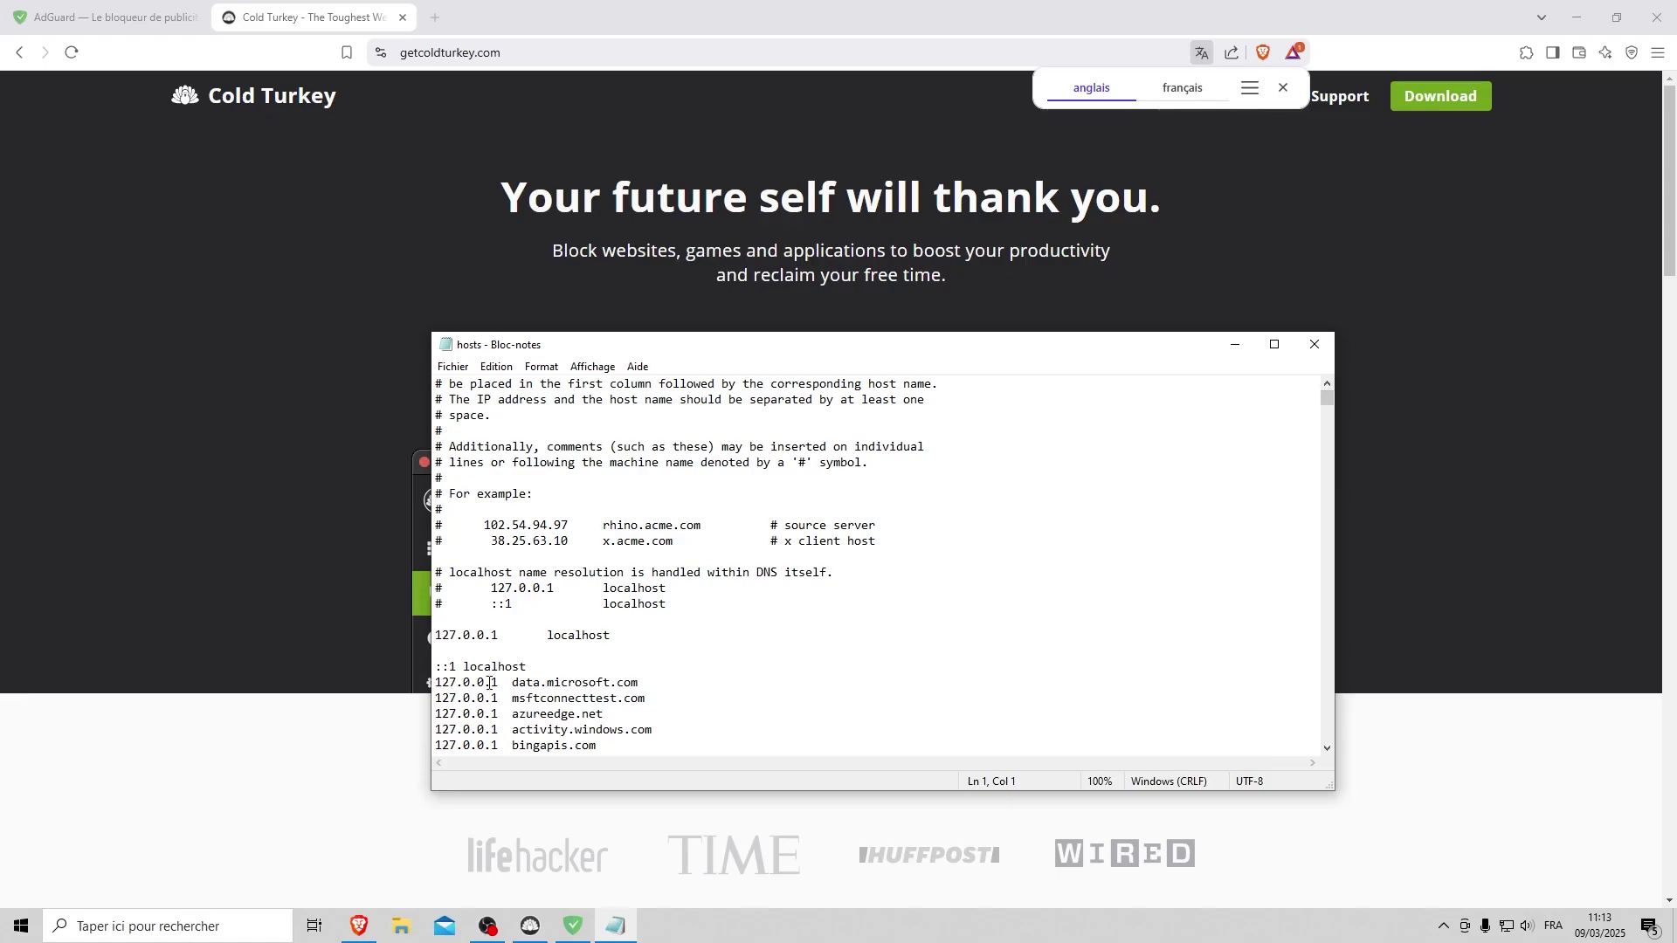
left_click_drag(498, 683, 413, 686)
left_click(623, 657)
left_click_drag(512, 683, 715, 683)
left_click(707, 667)
left_click(452, 366)
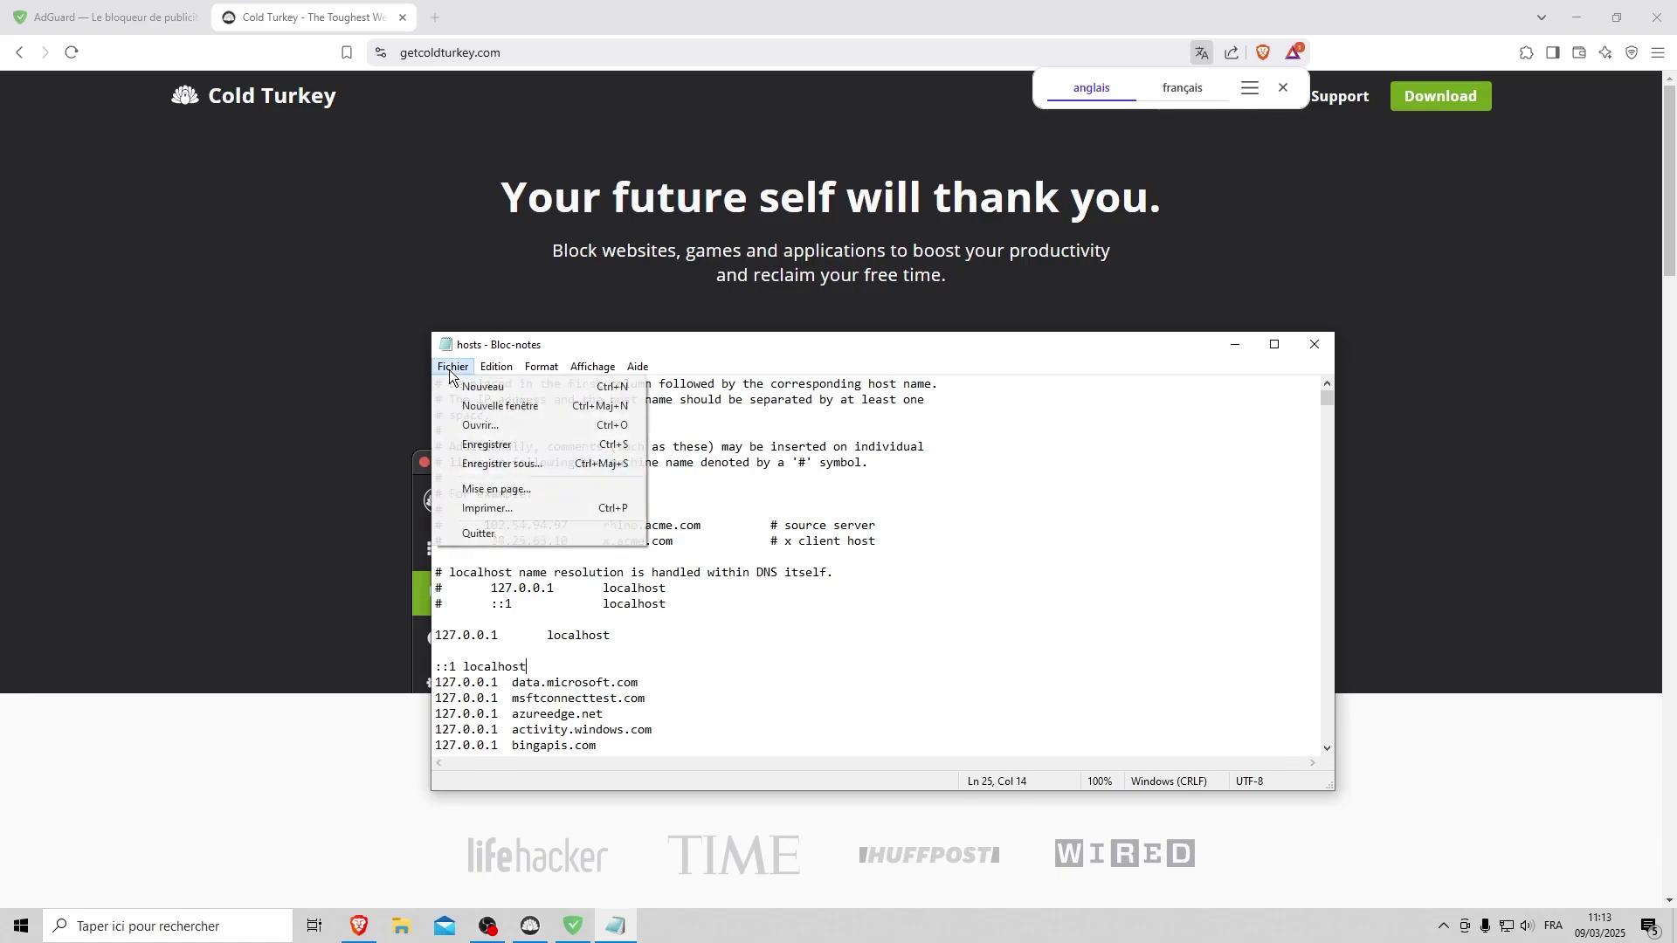
left_click(603, 446)
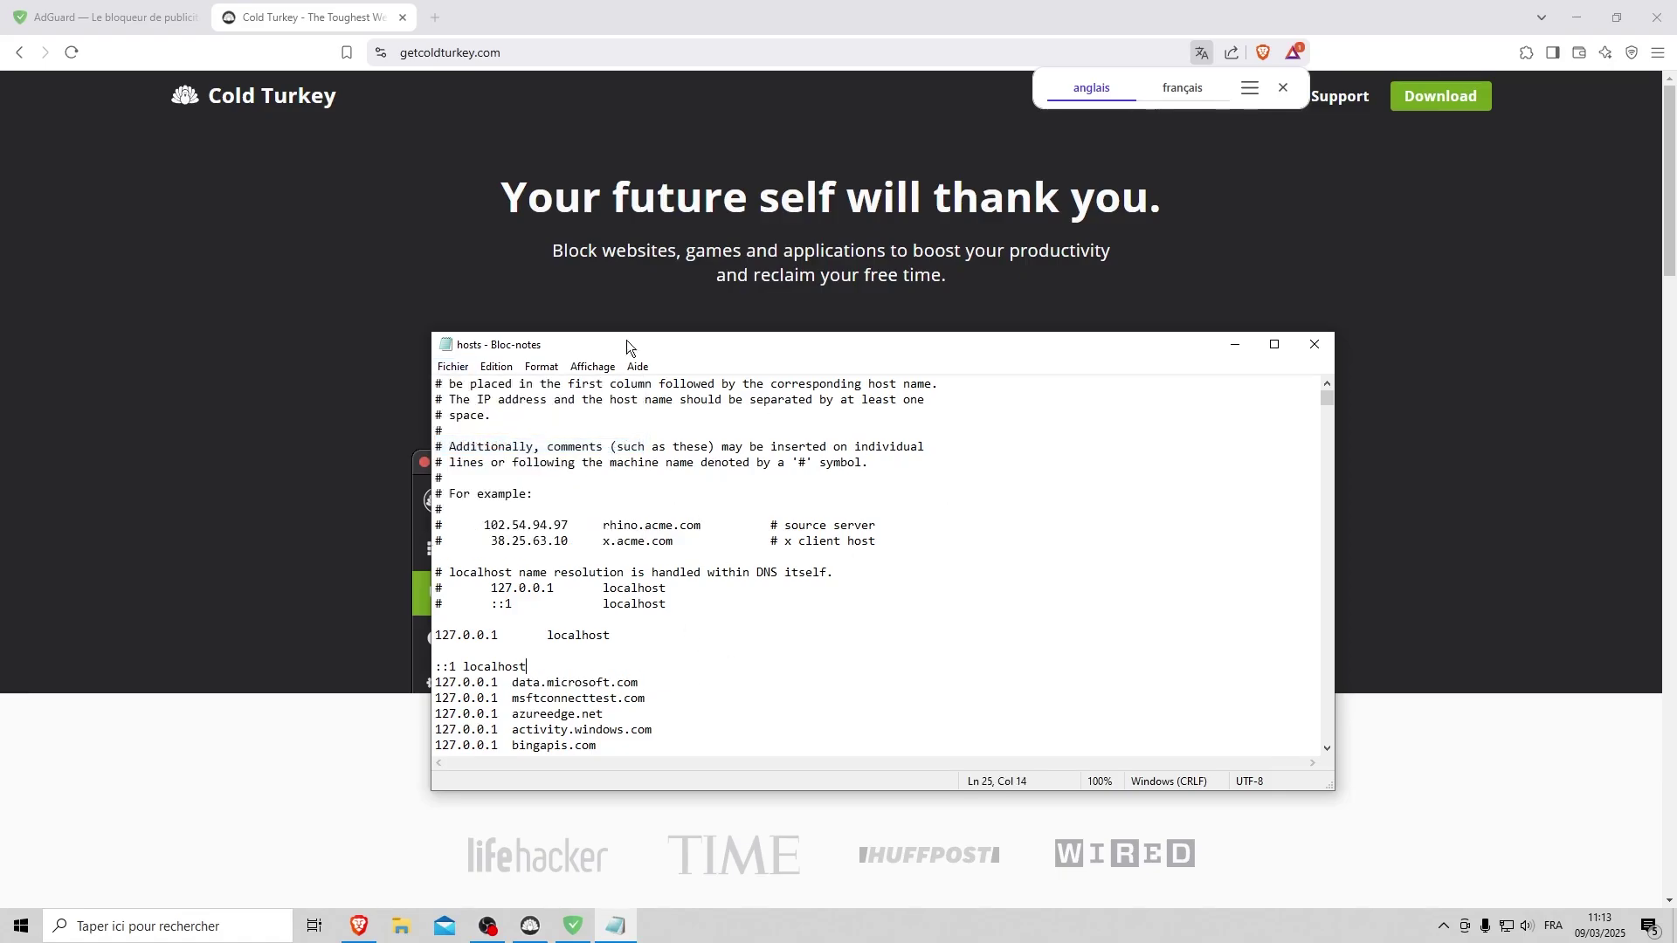
Close Notepad with the hosts file, leaving getcoldturkey.com showing in Brave.
left_click(1311, 345)
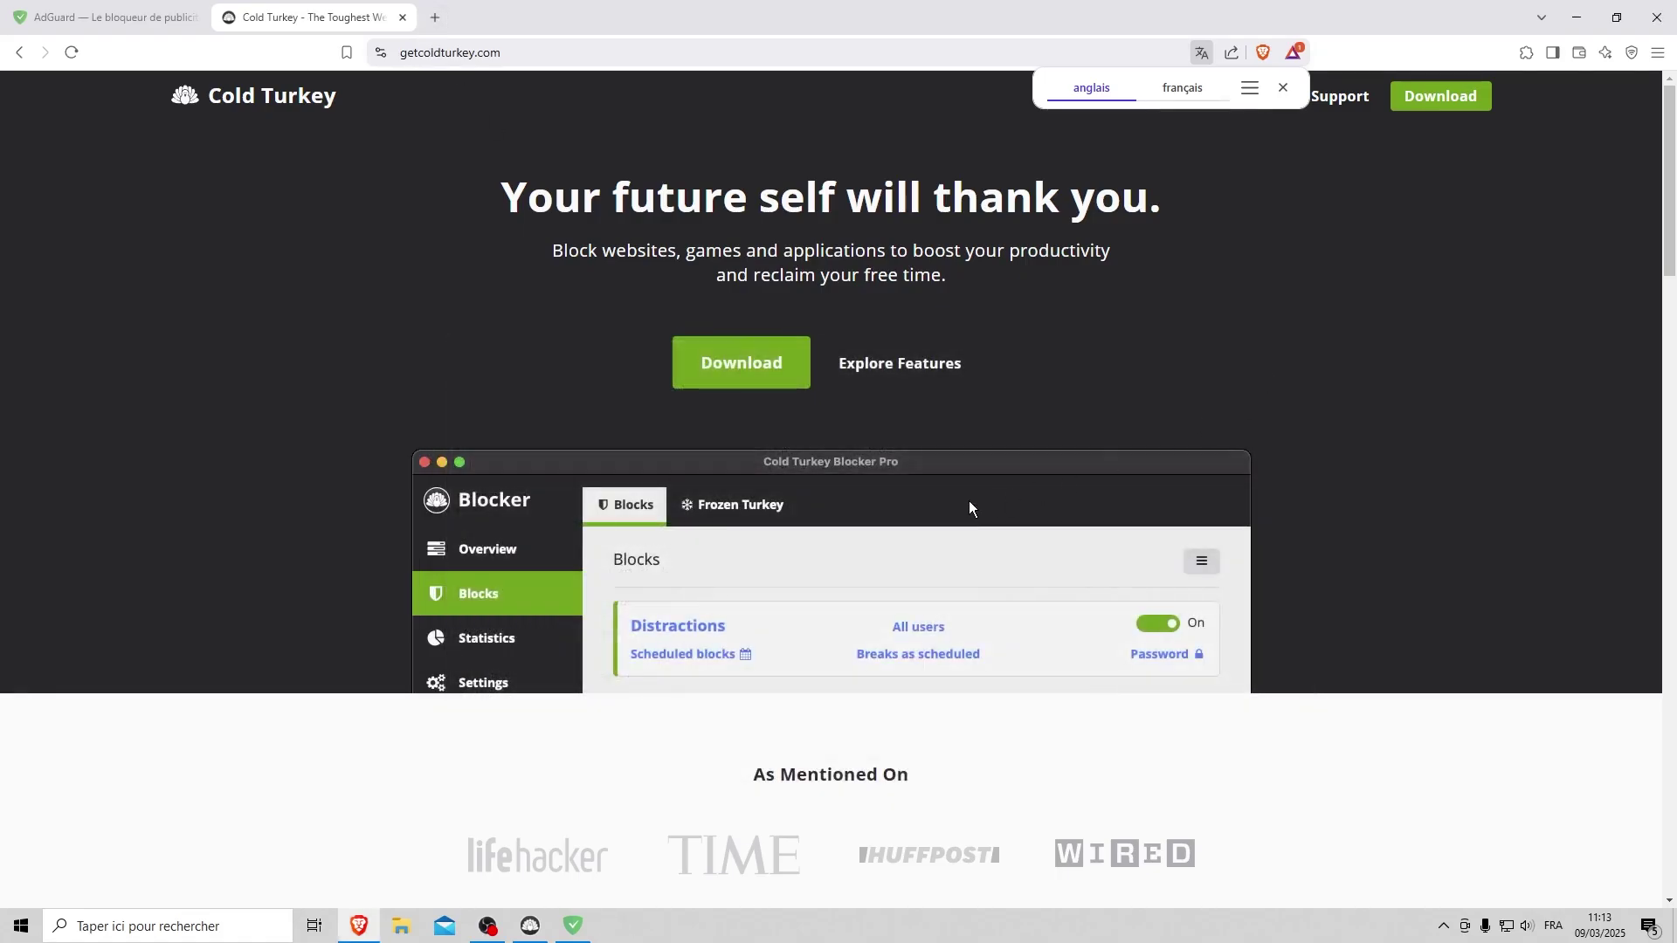